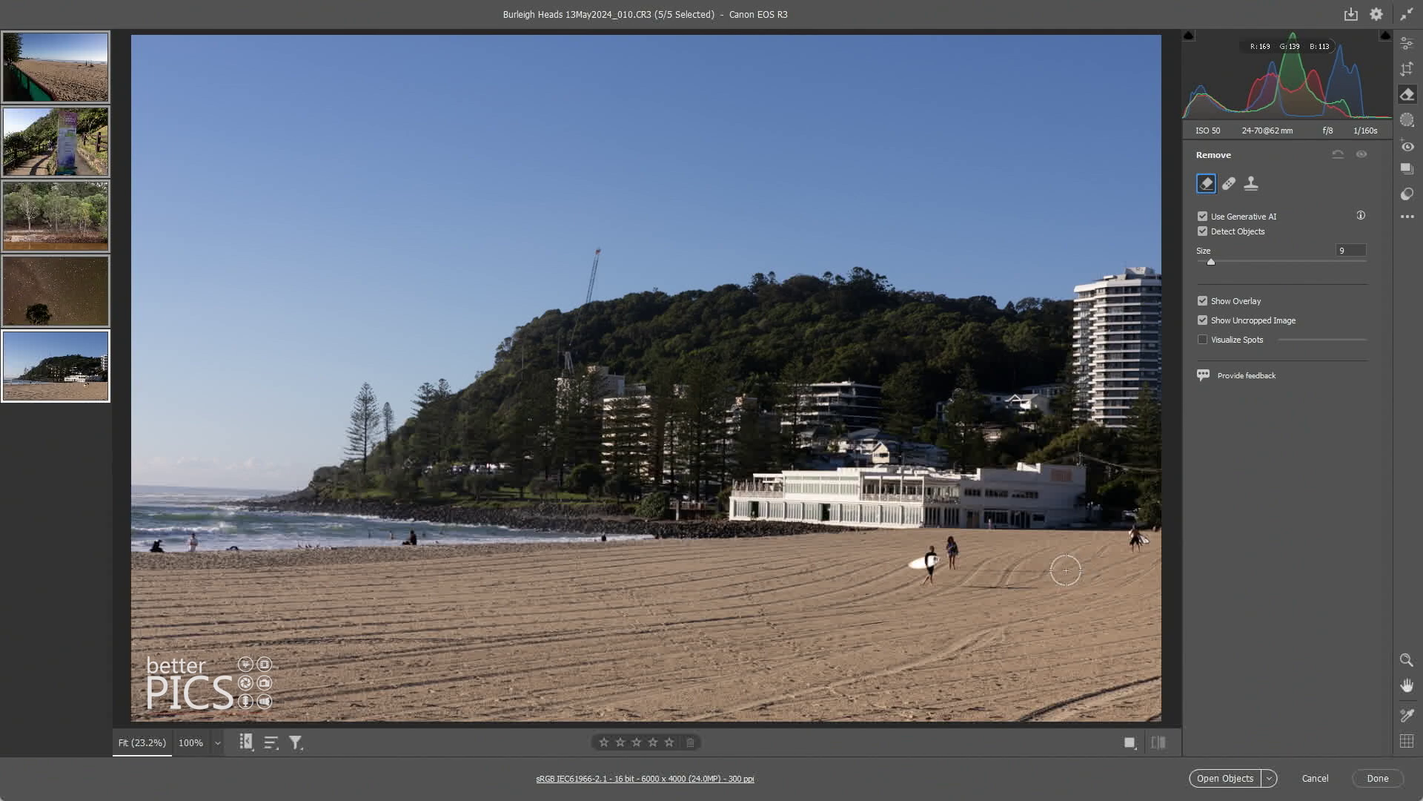
Brush over the two surfers on the sand and generatively remove them
mouse_move(1058, 571)
mouse_down()
mouse_move(946, 546)
mouse_move(911, 564)
mouse_move(957, 588)
mouse_move(1090, 582)
mouse_move(1071, 565)
mouse_move(932, 565)
mouse_move(973, 575)
mouse_move(977, 556)
mouse_move(948, 540)
mouse_move(1066, 586)
mouse_move(946, 590)
mouse_move(926, 577)
mouse_move(950, 543)
mouse_move(916, 570)
mouse_move(953, 591)
mouse_move(915, 588)
mouse_move(905, 573)
mouse_move(973, 547)
mouse_move(927, 546)
mouse_move(908, 568)
mouse_move(924, 575)
mouse_move(940, 538)
mouse_move(946, 587)
mouse_up()
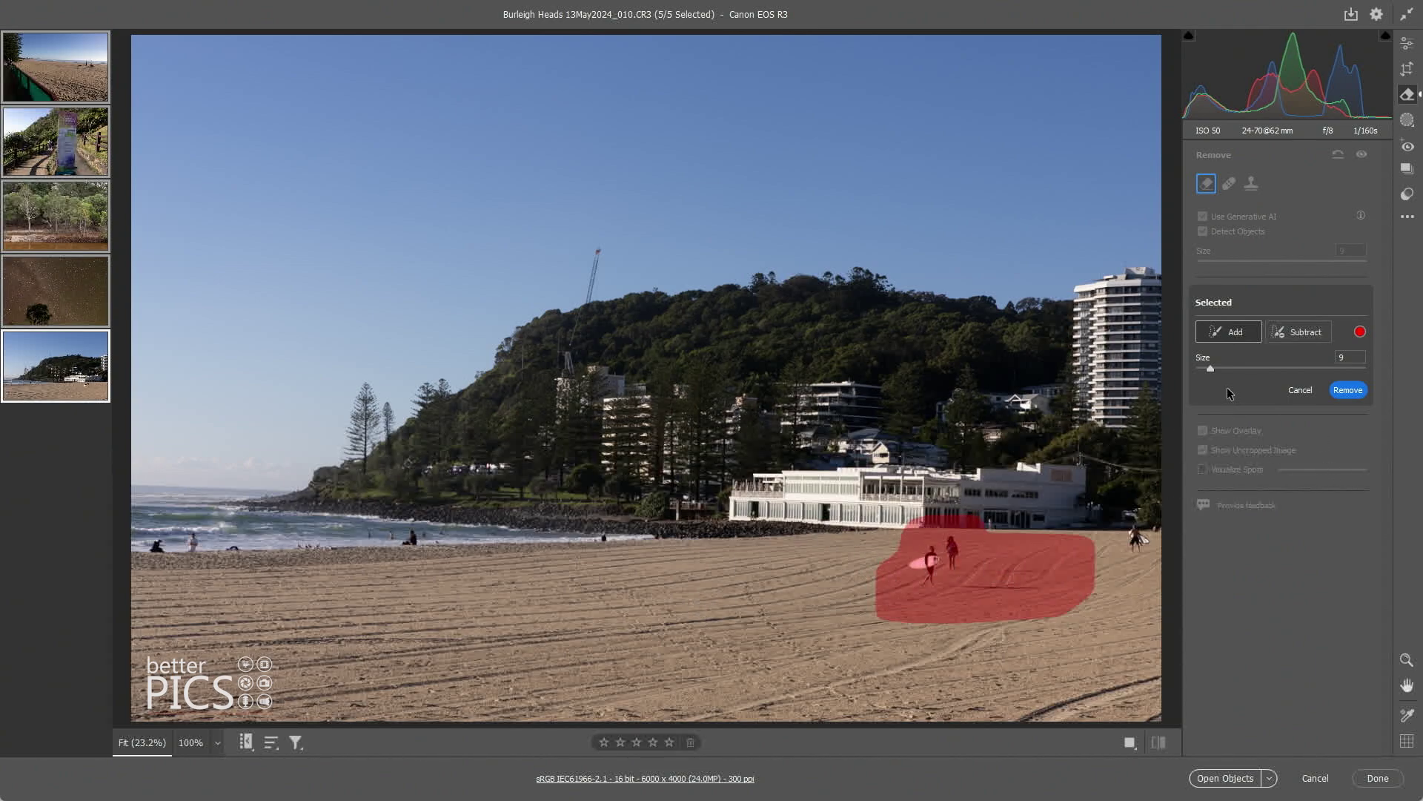
click(1351, 391)
key(Return)
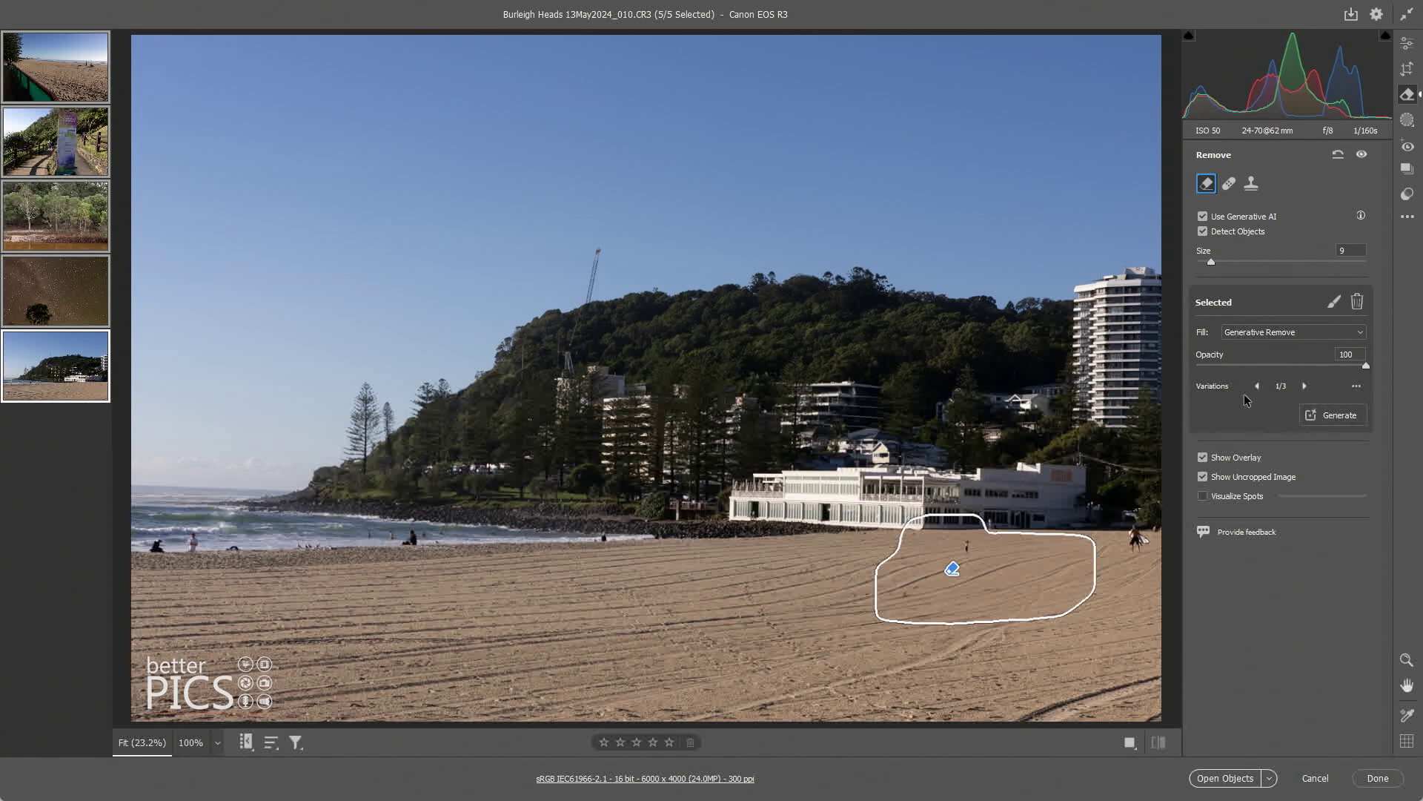
Switch to the next generated sand variation and return to the general adjustments
click(1306, 385)
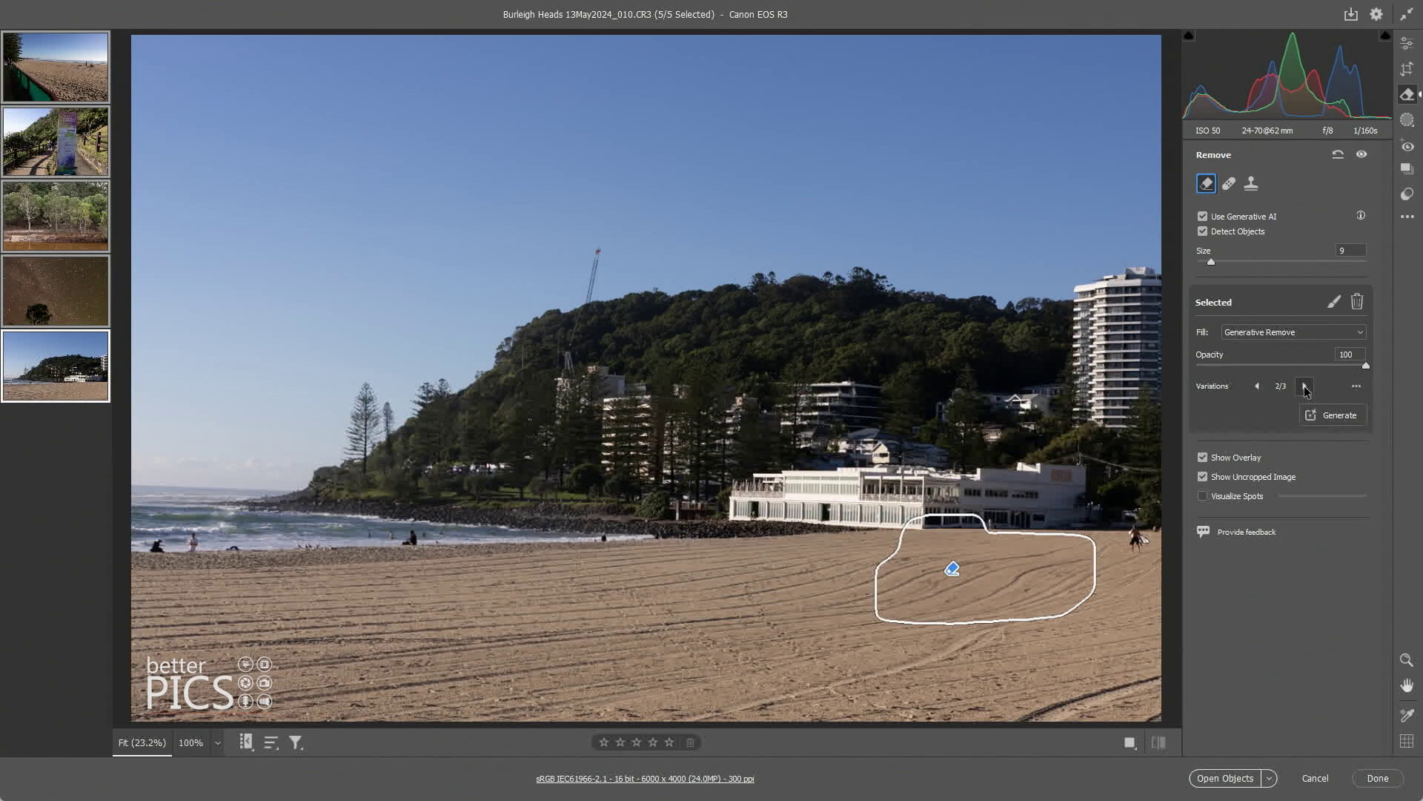
click(1308, 414)
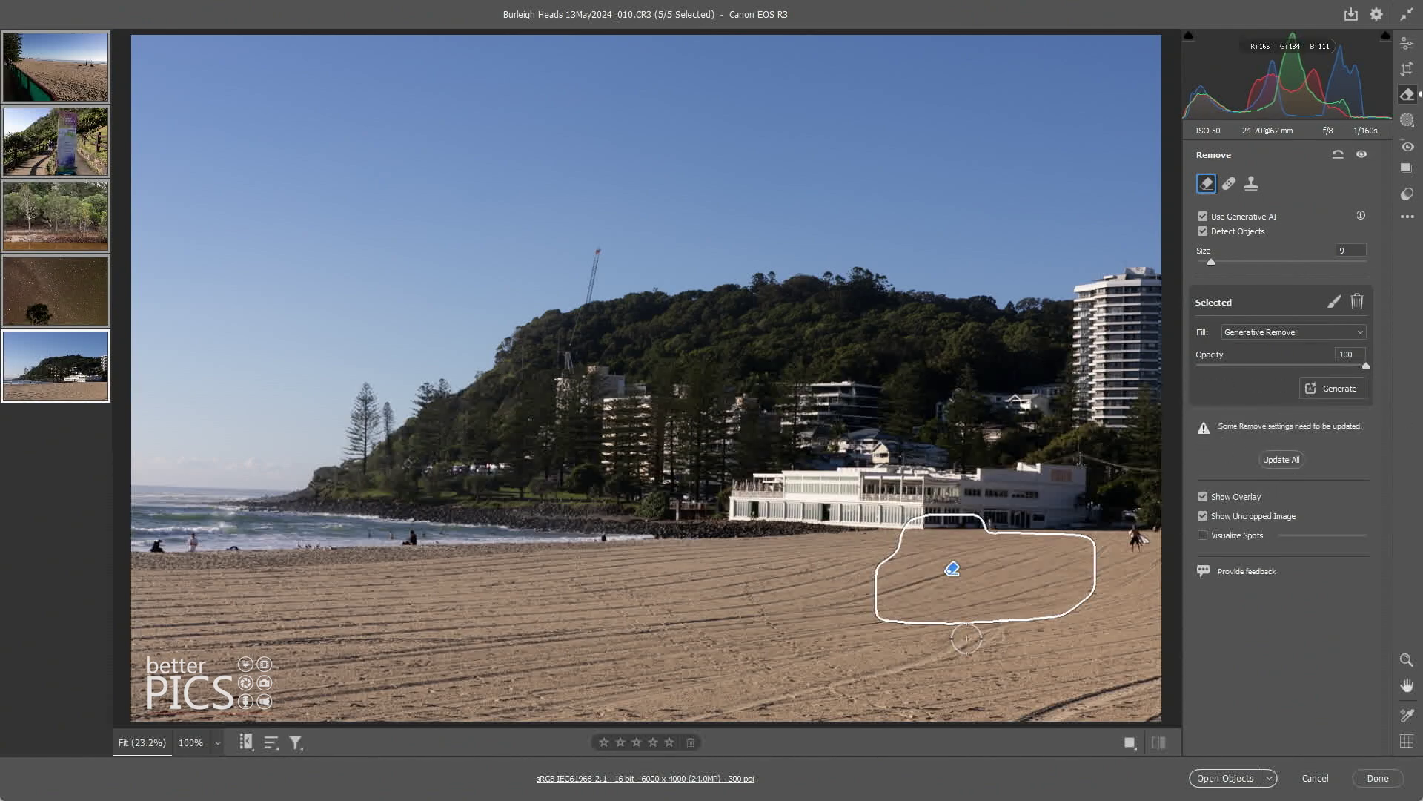
key(e)
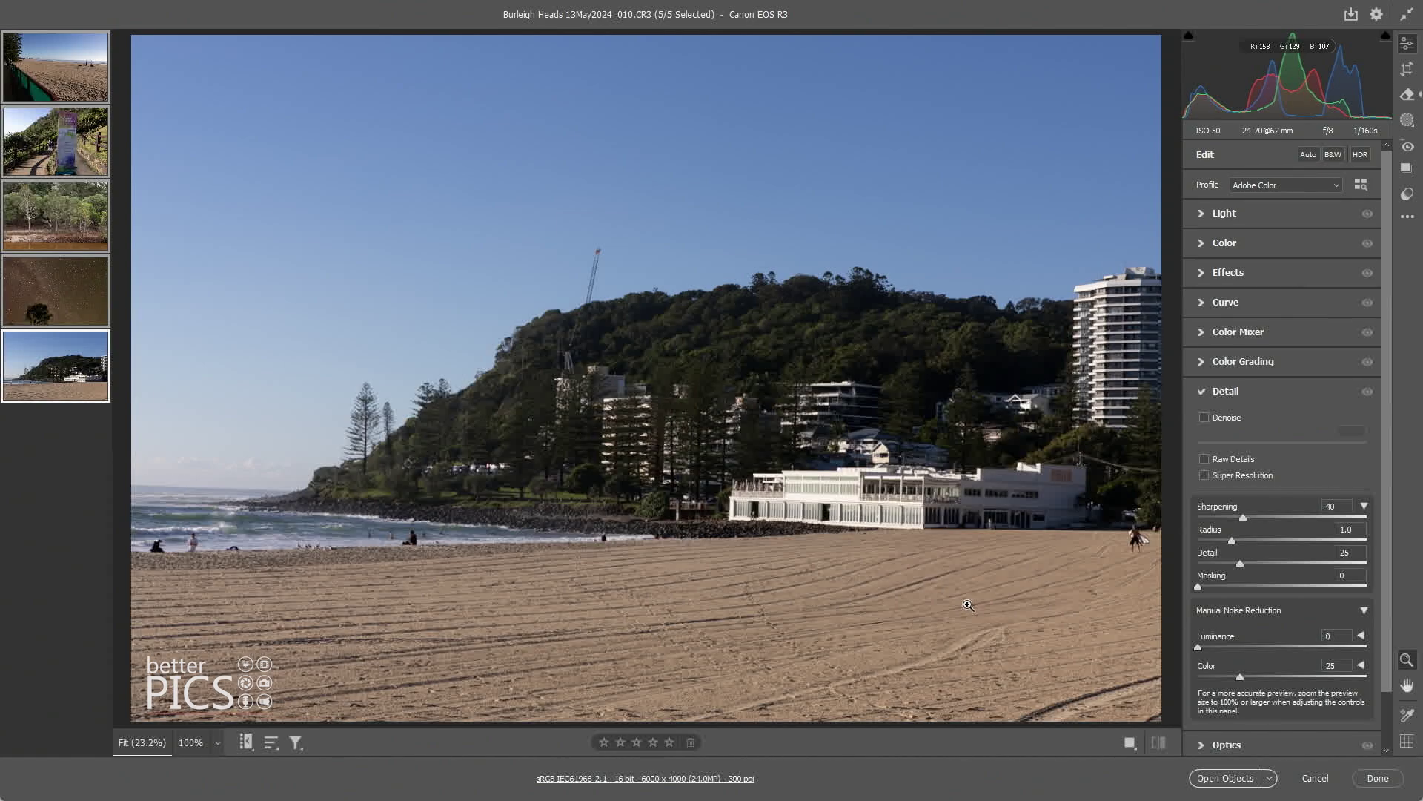
Inspect the patched sand at 100%, zoom back out, and move to the park-sign photo
click(939, 604)
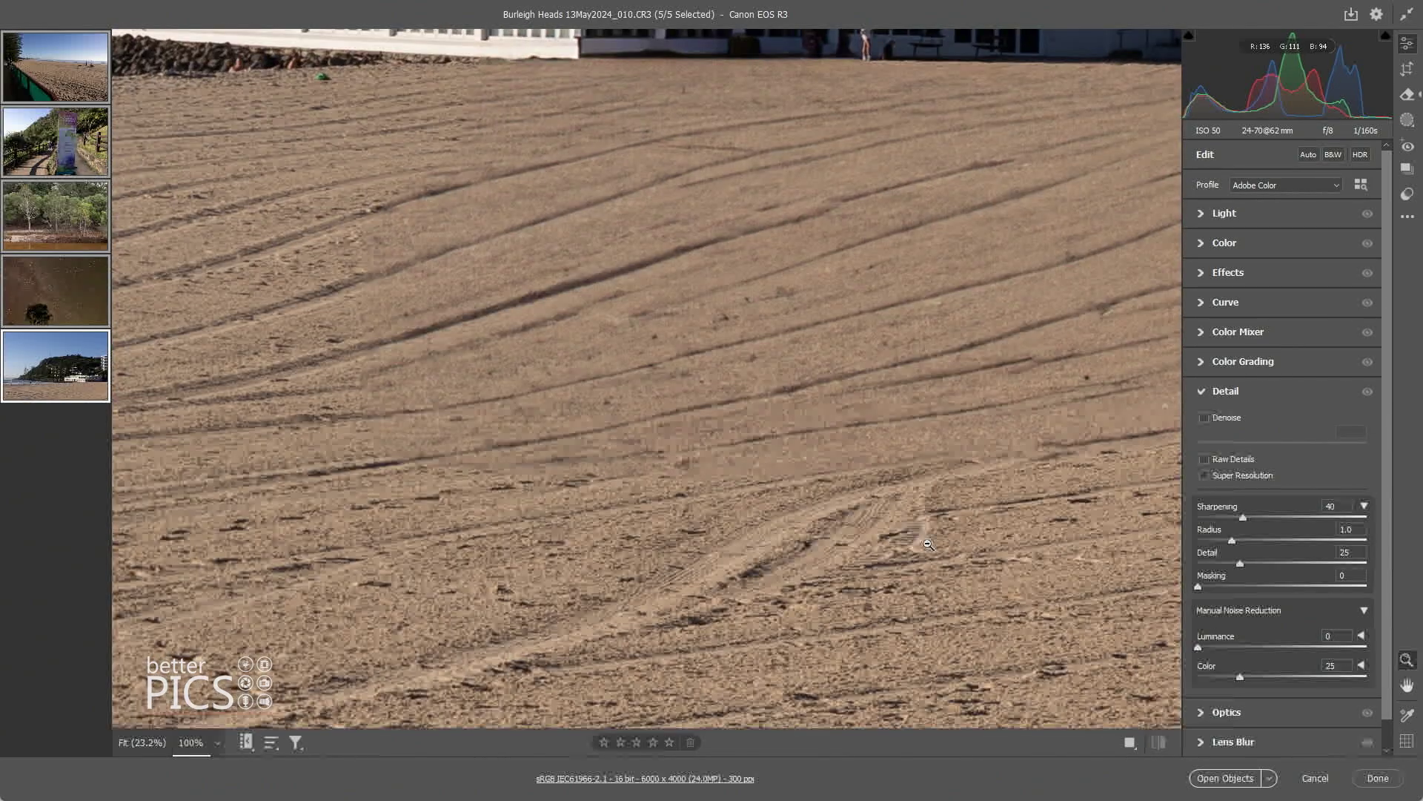
drag(670, 325, 740, 398)
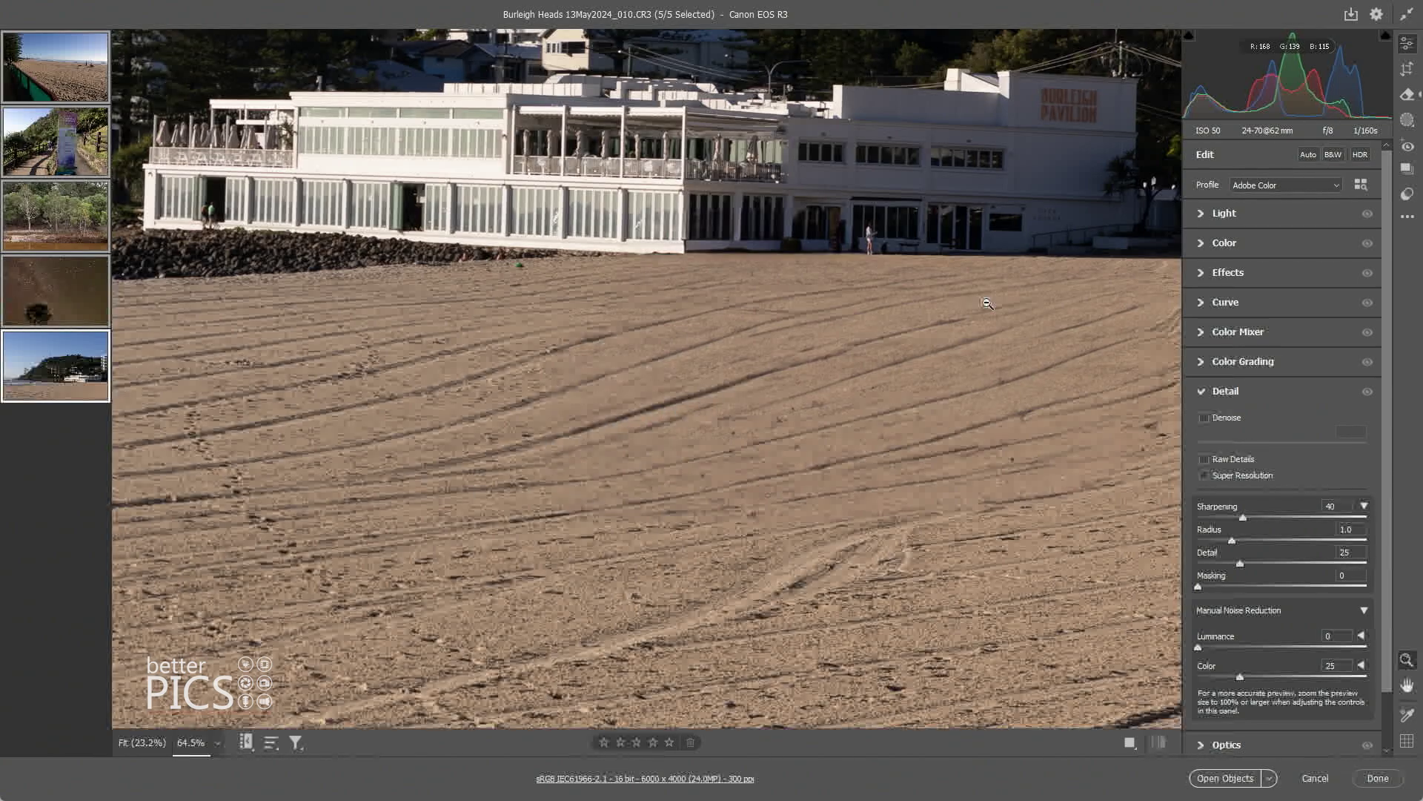
key(h)
drag(954, 407, 1097, 434)
key(z)
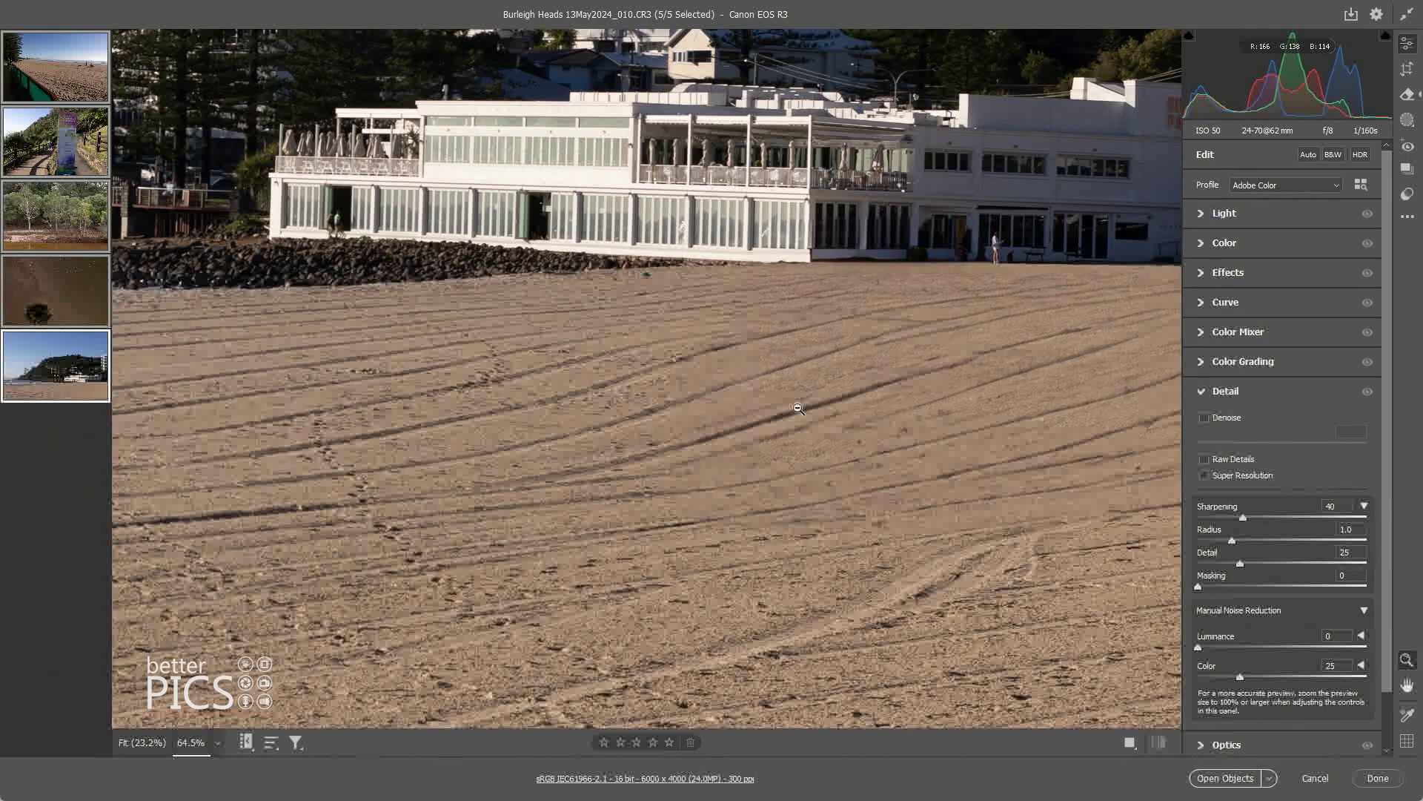
alt+click(807, 387)
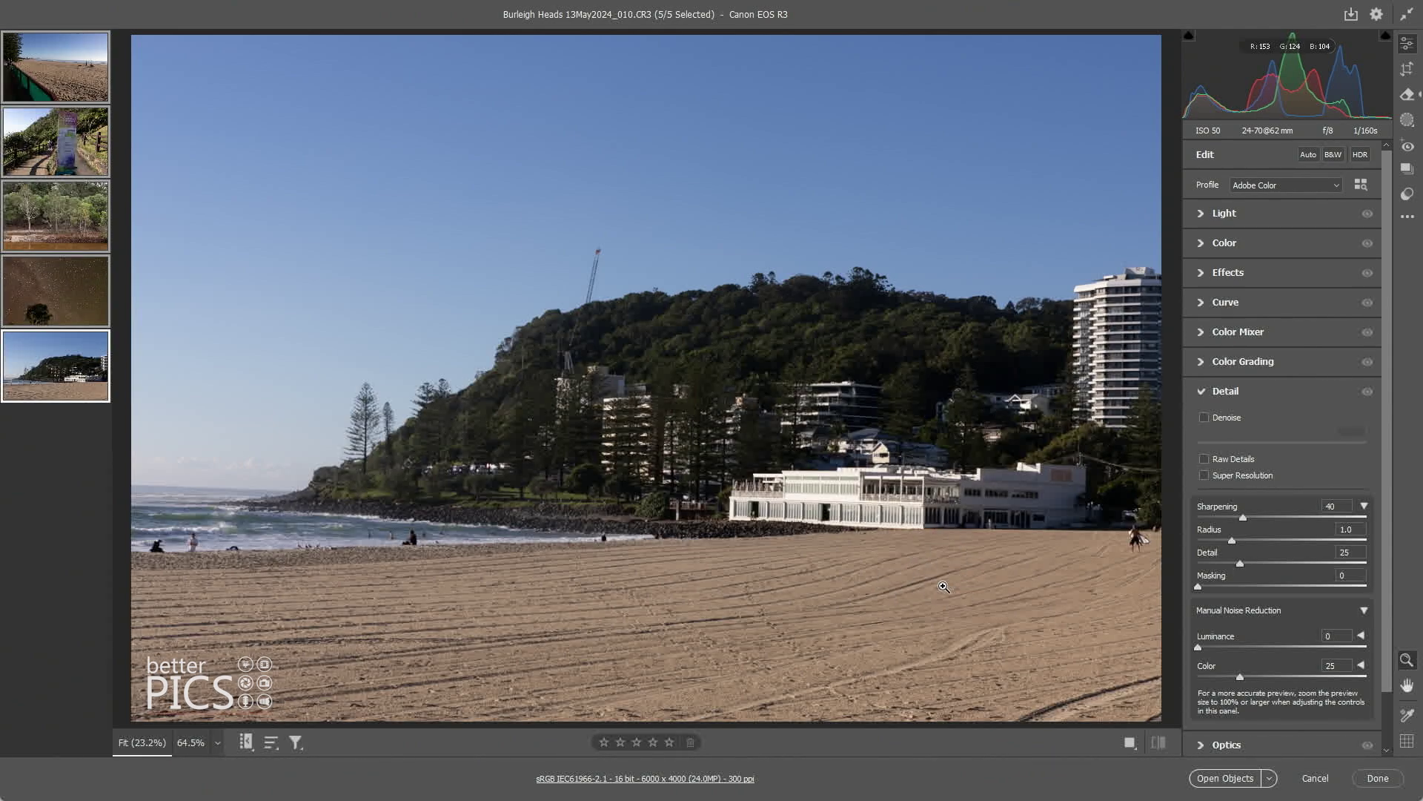
mouse_move(30, 323)
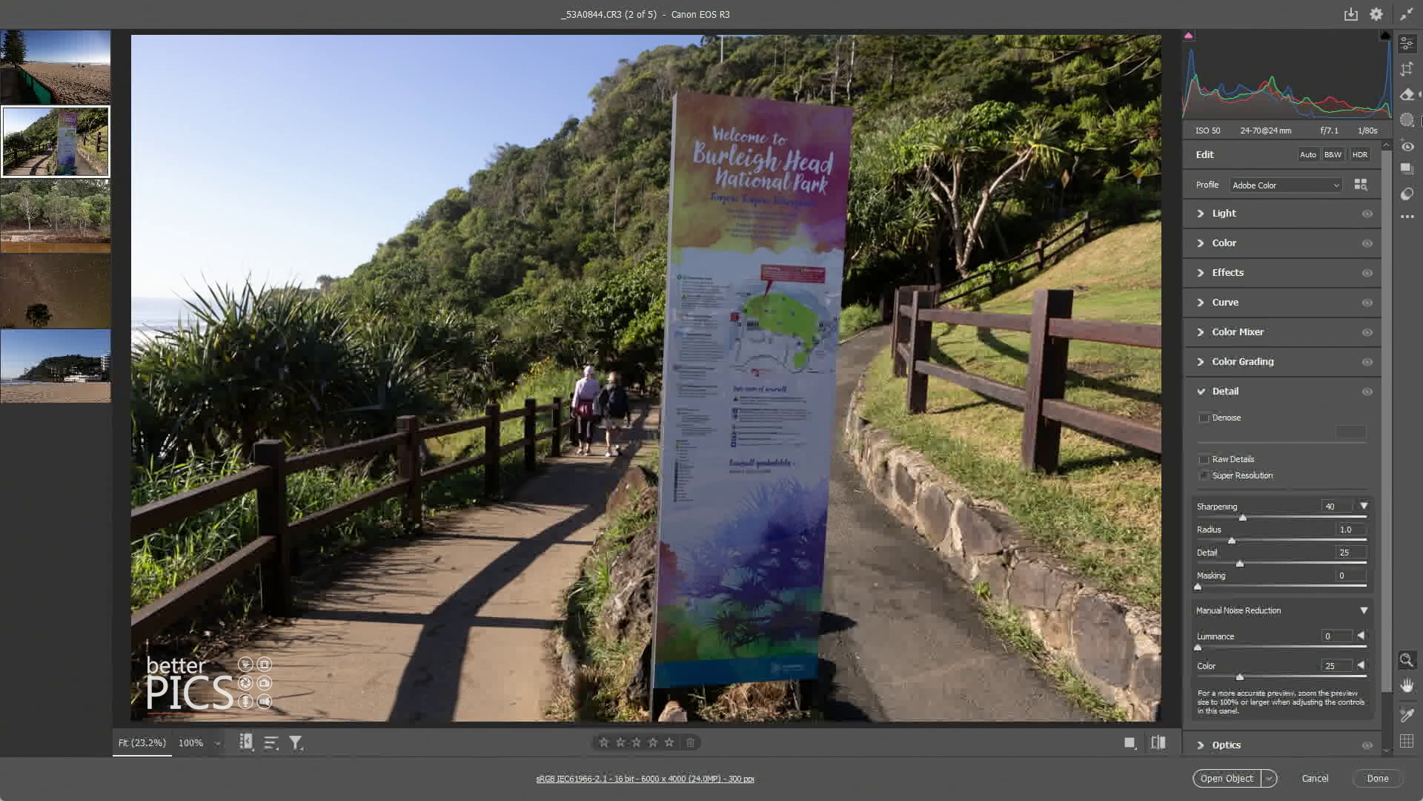
Brush over the two walkers on the path behind the park sign and generatively remove them
click(1412, 99)
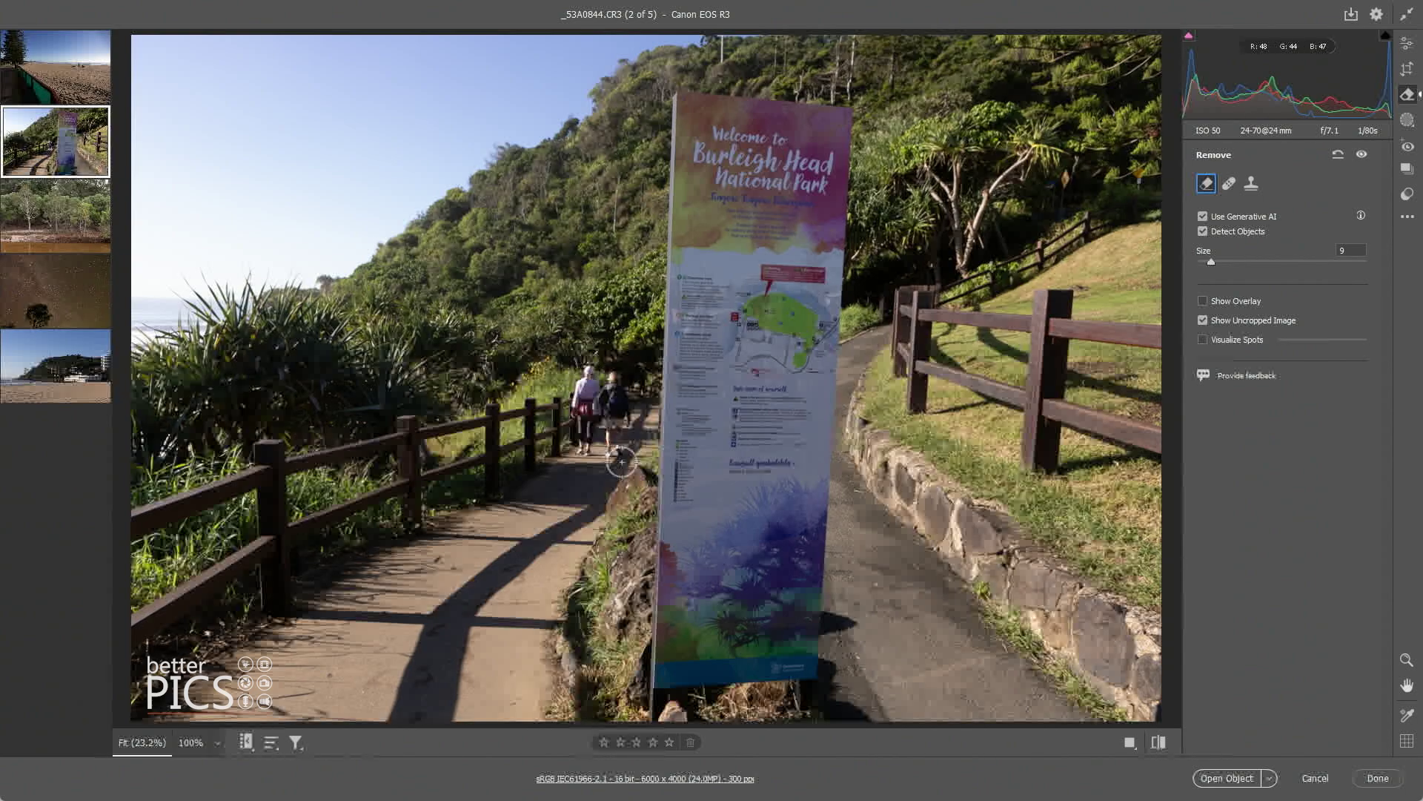
mouse_move(569, 454)
mouse_down()
mouse_move(645, 463)
mouse_move(657, 438)
mouse_move(636, 374)
mouse_move(603, 365)
mouse_move(560, 414)
mouse_move(578, 447)
mouse_up()
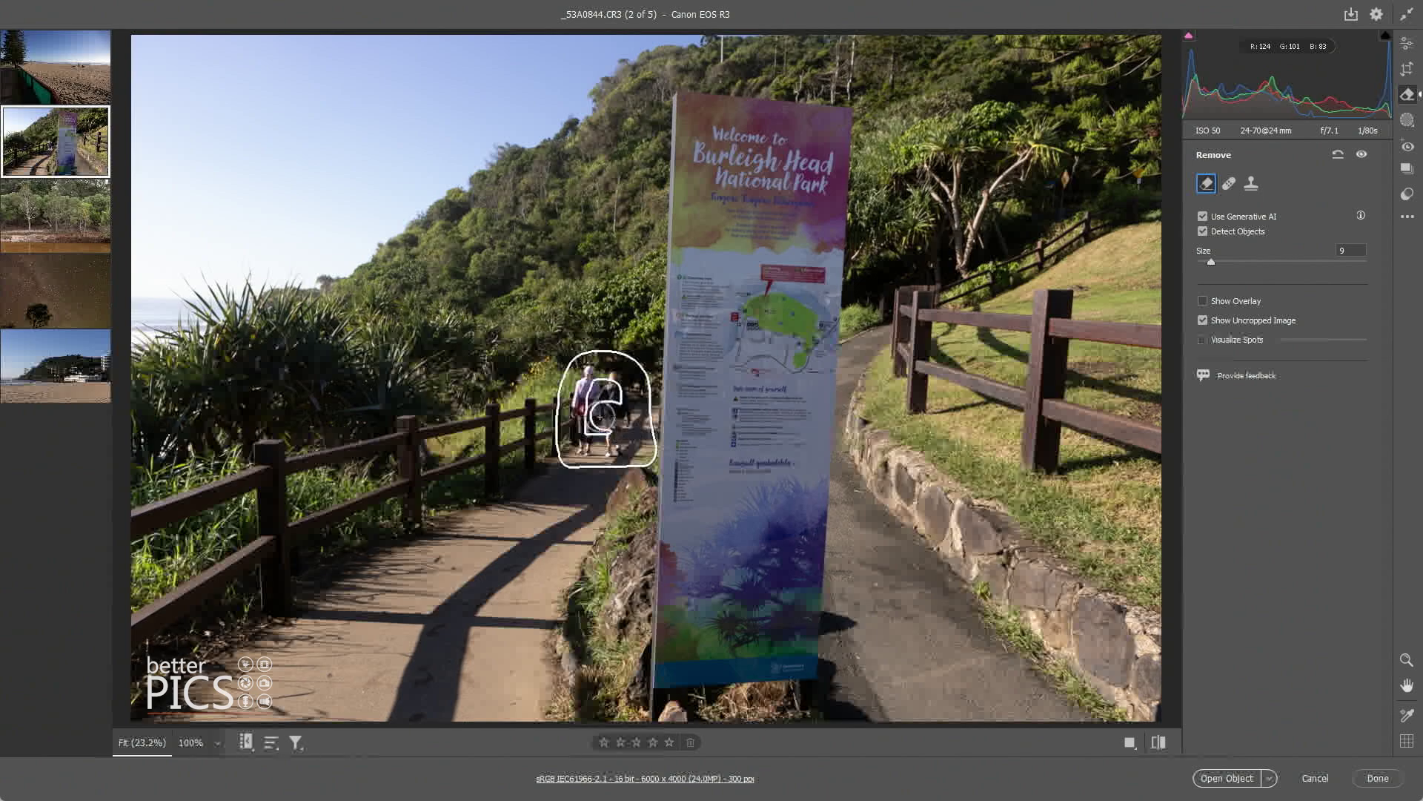
drag(602, 418, 603, 419)
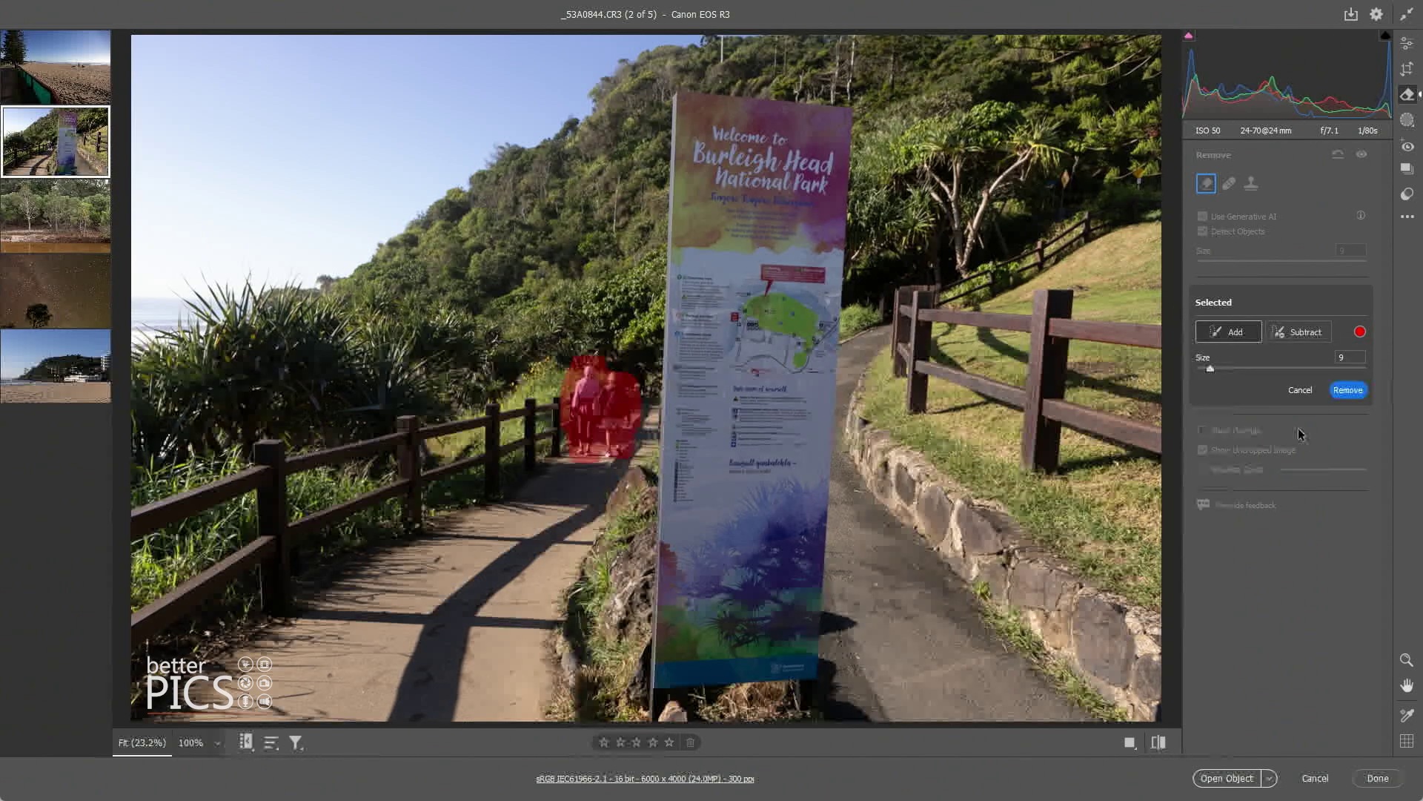
click(1348, 391)
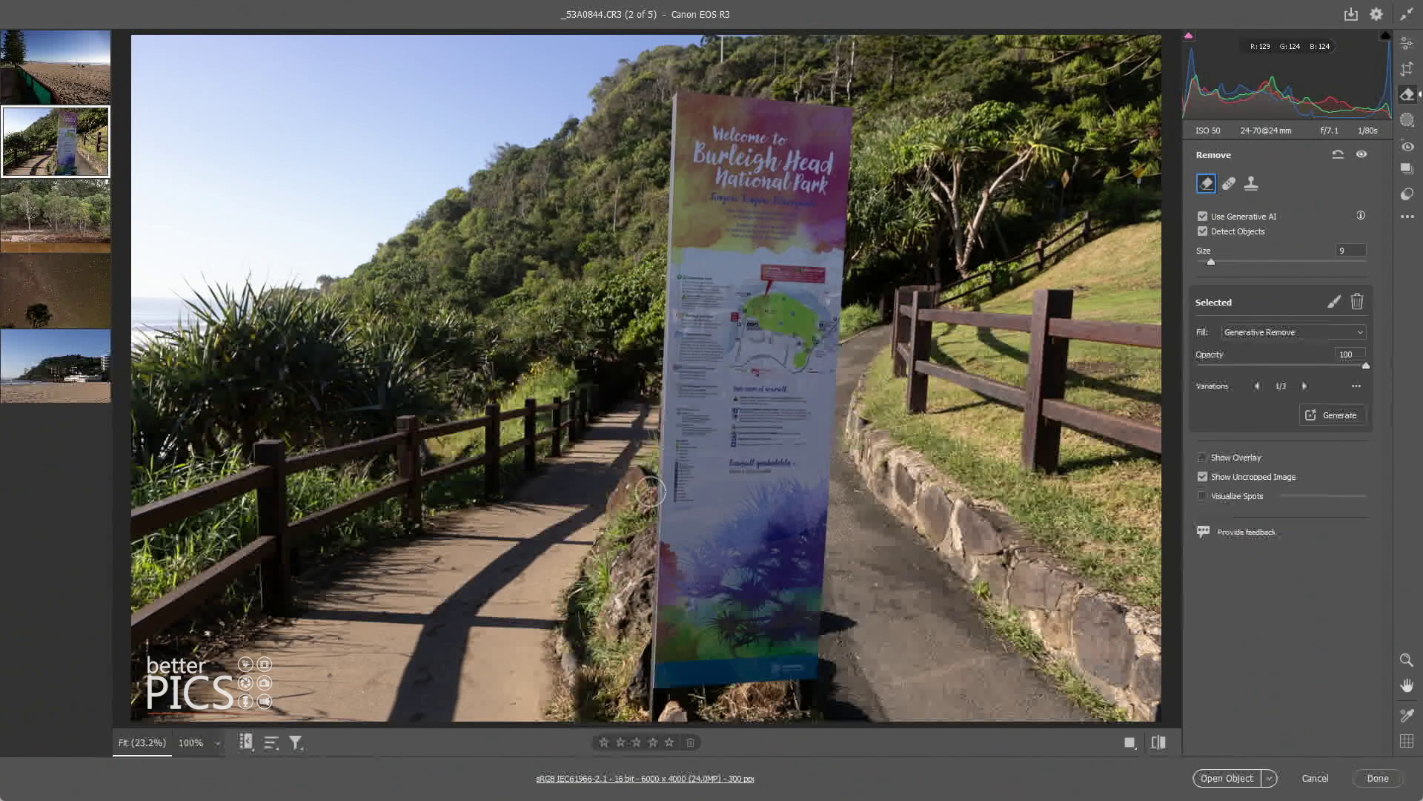
Check the patched path at 100% by panning around, then fit the whole photo in view
click(593, 449)
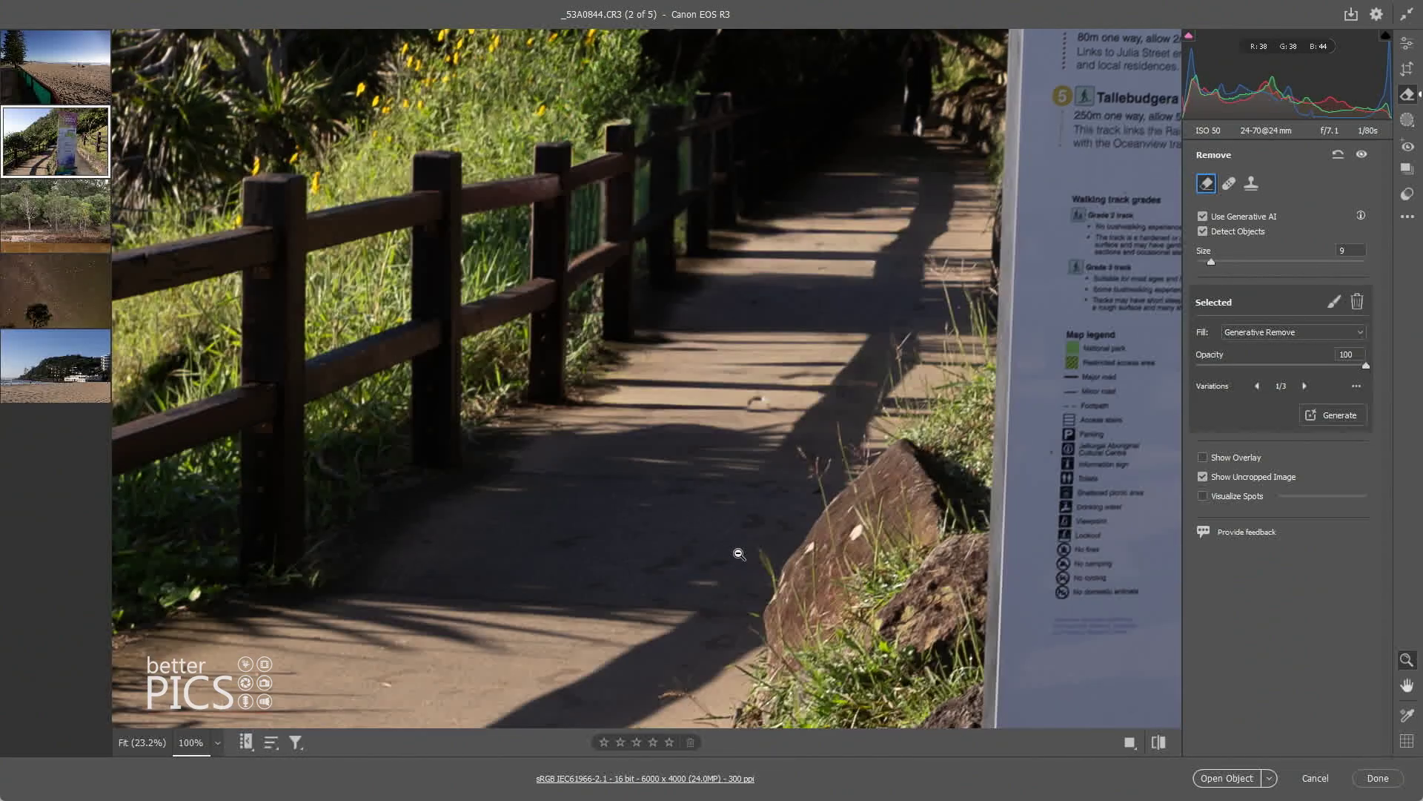
drag(753, 493, 652, 477)
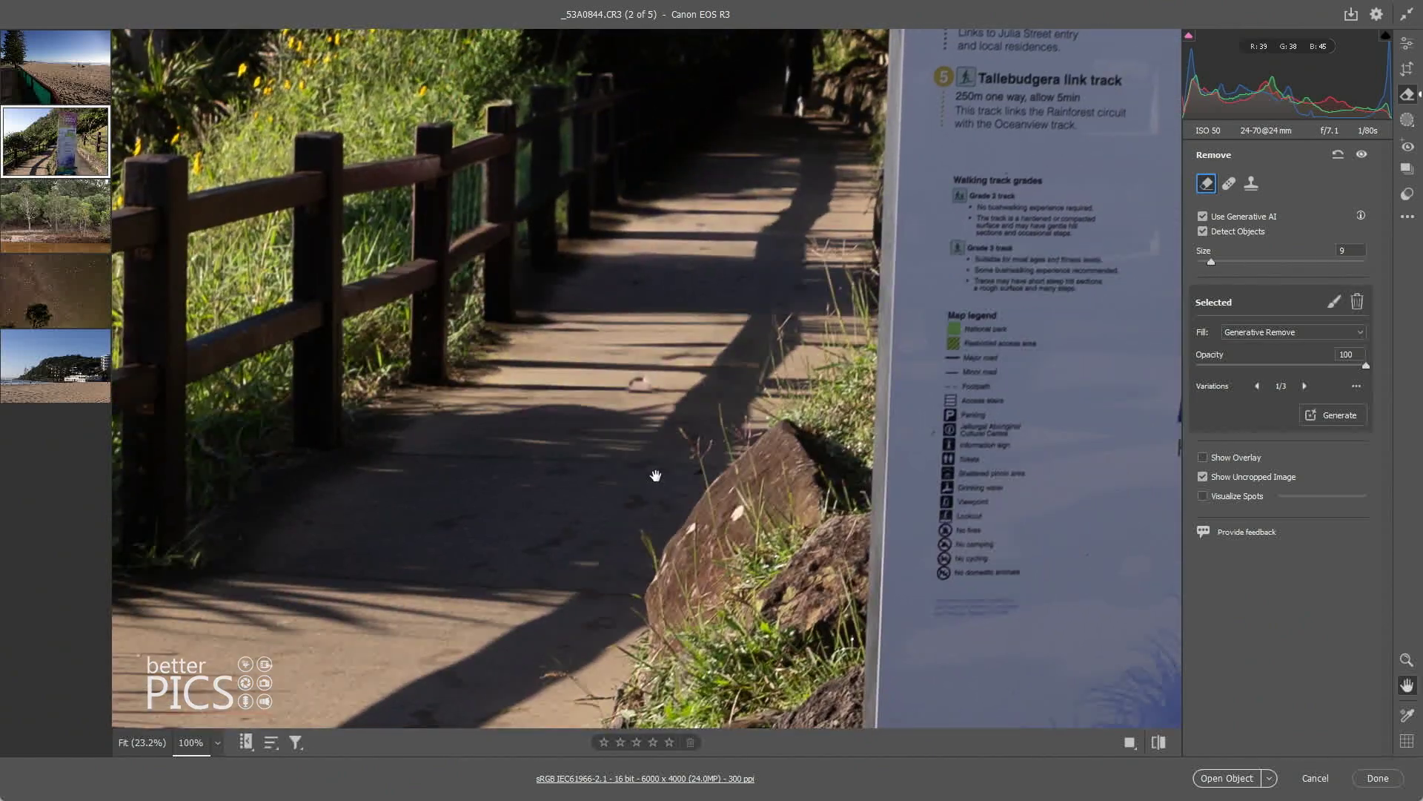
drag(686, 248, 663, 382)
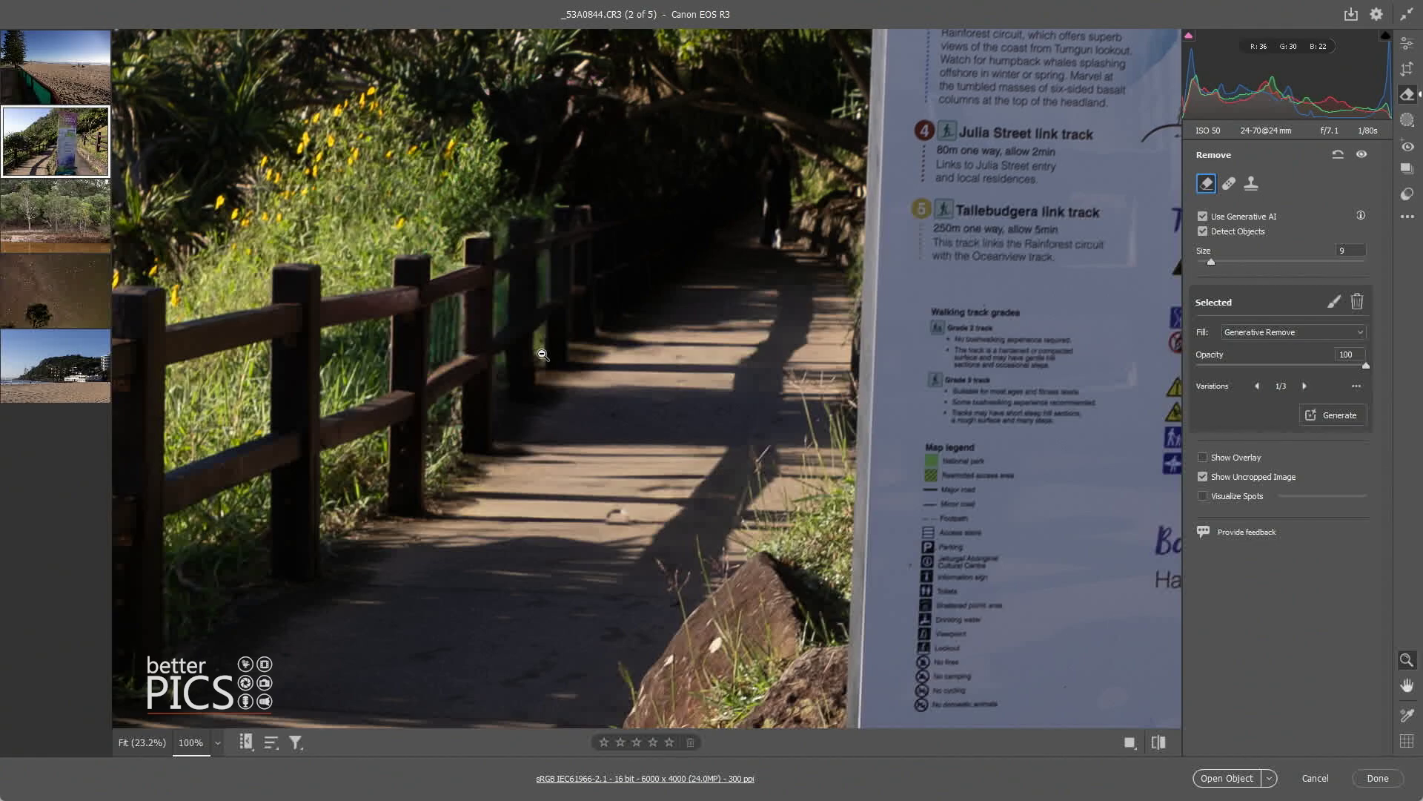
drag(525, 508, 482, 378)
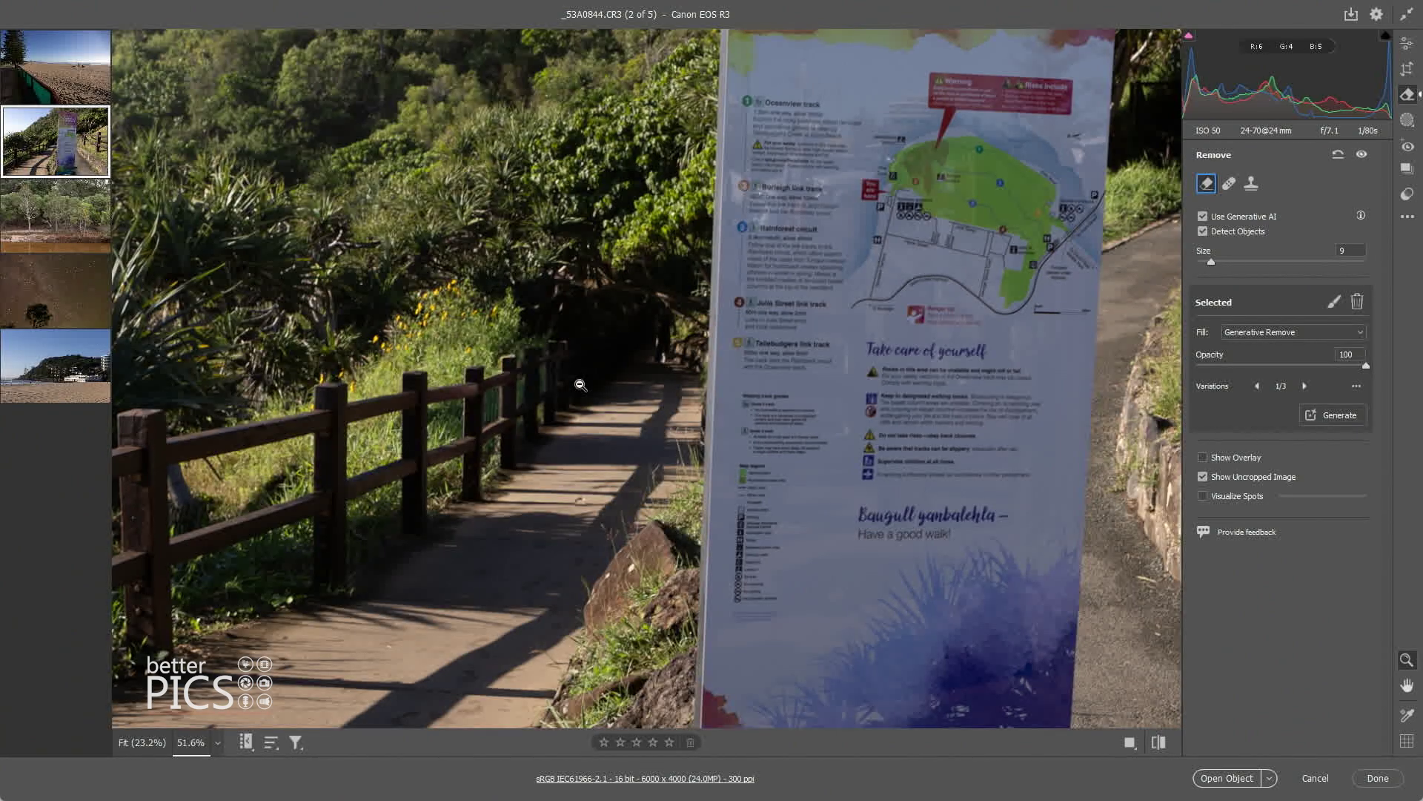
scroll(573, 406, up, 2)
scroll(573, 407, up, 2)
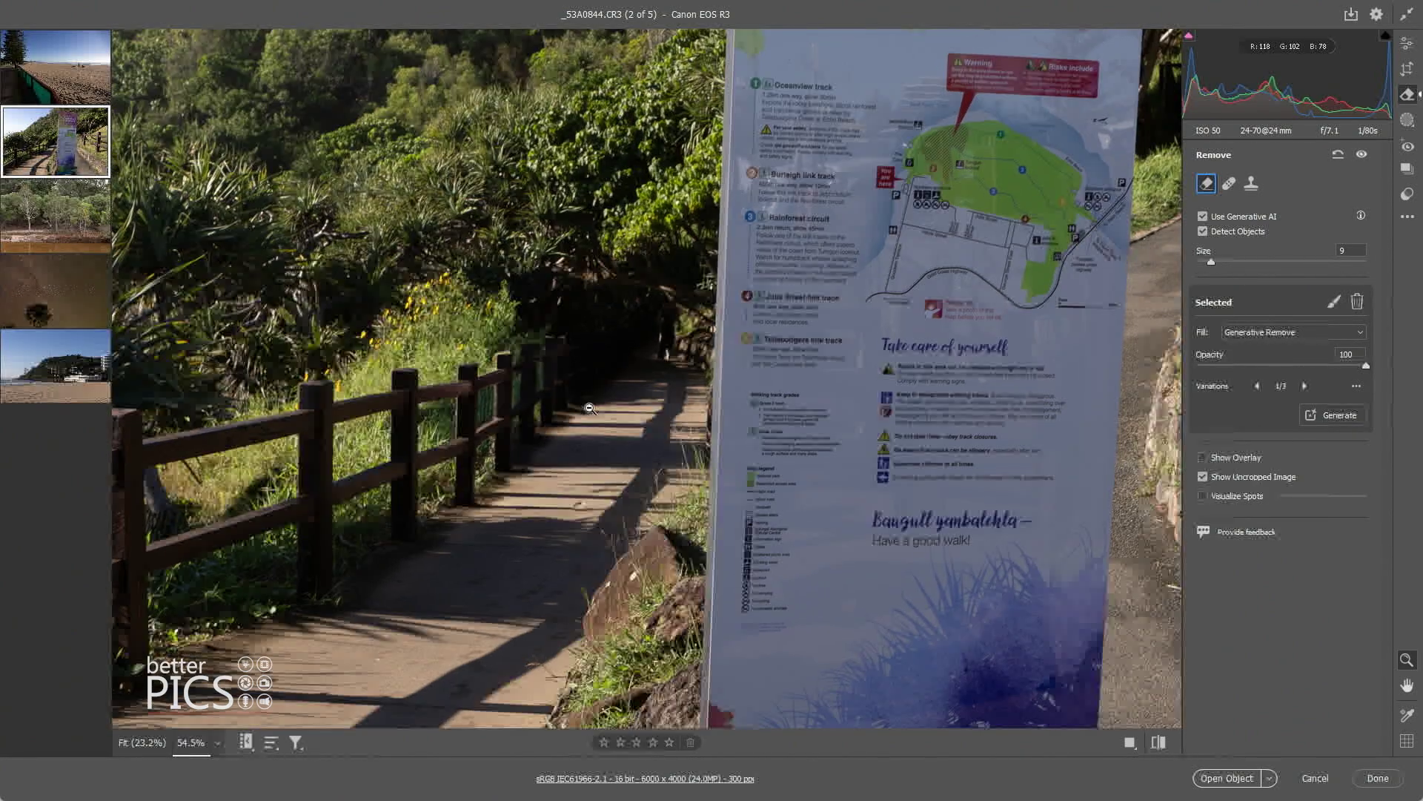
key(ctrl+0)
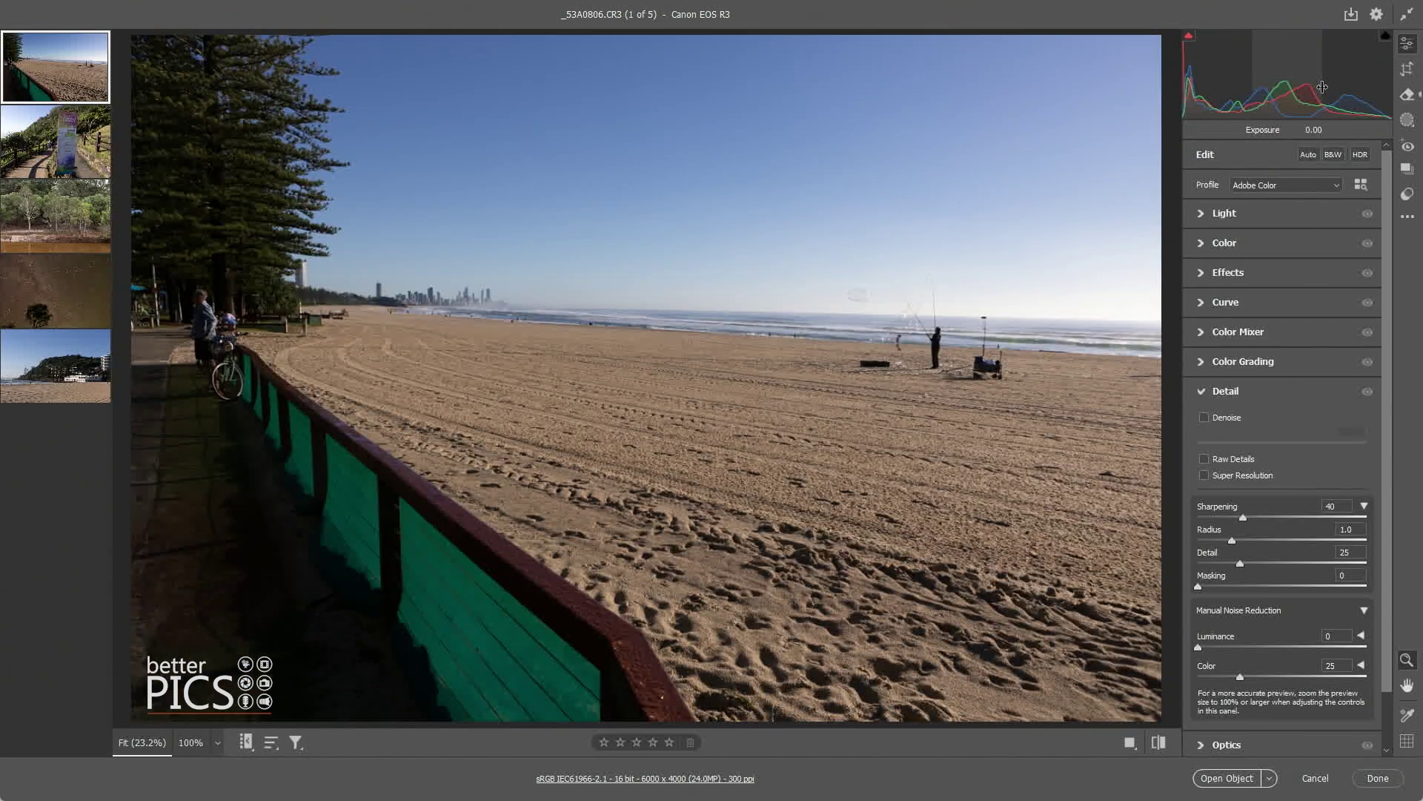
Straighten the fence beach photo along the sea horizon to a -1.25° angle
click(1408, 71)
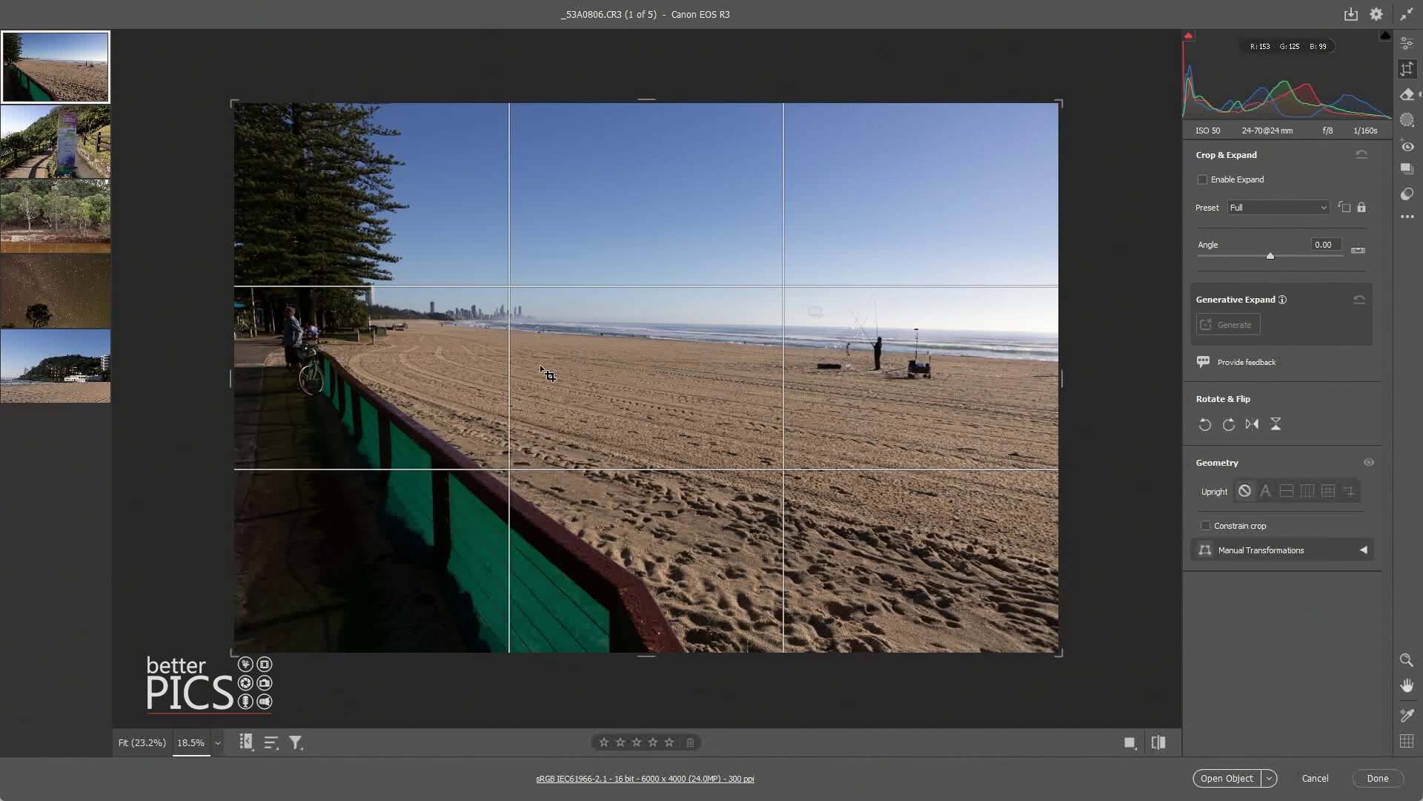
click(1358, 250)
drag(542, 322, 1022, 332)
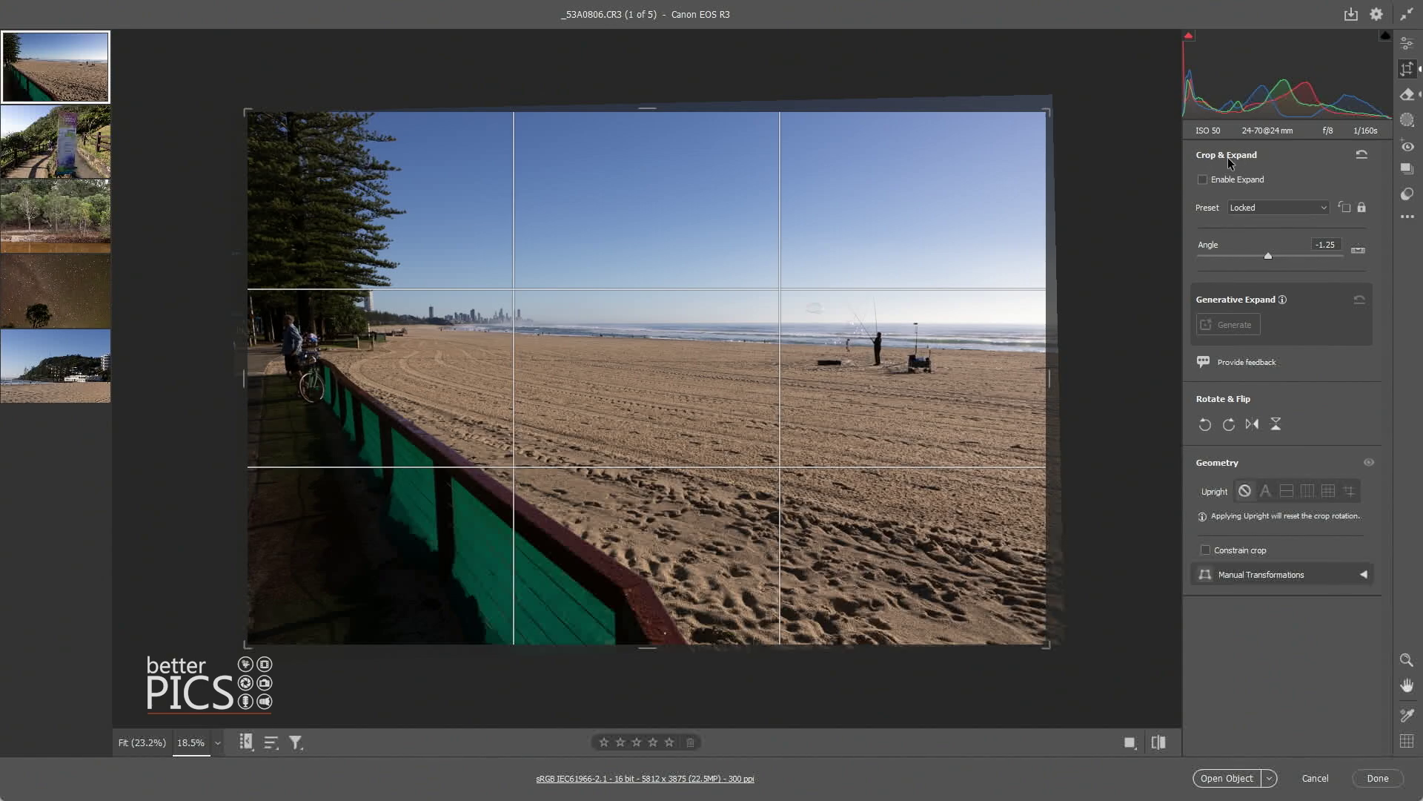
Enable Expand, pull the top-right and bottom-left crop corners outward, and generate the border fill
click(1209, 182)
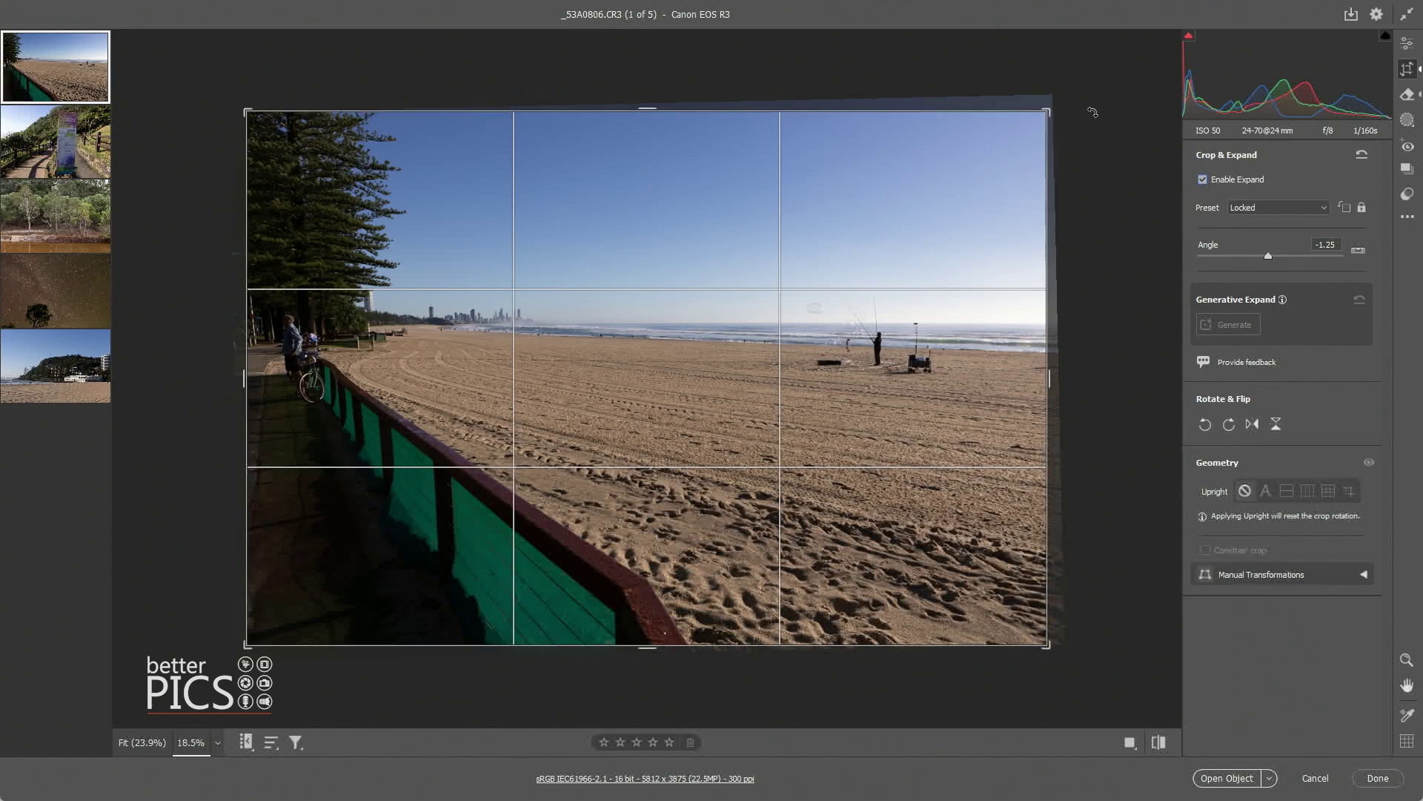
drag(1047, 112, 1060, 101)
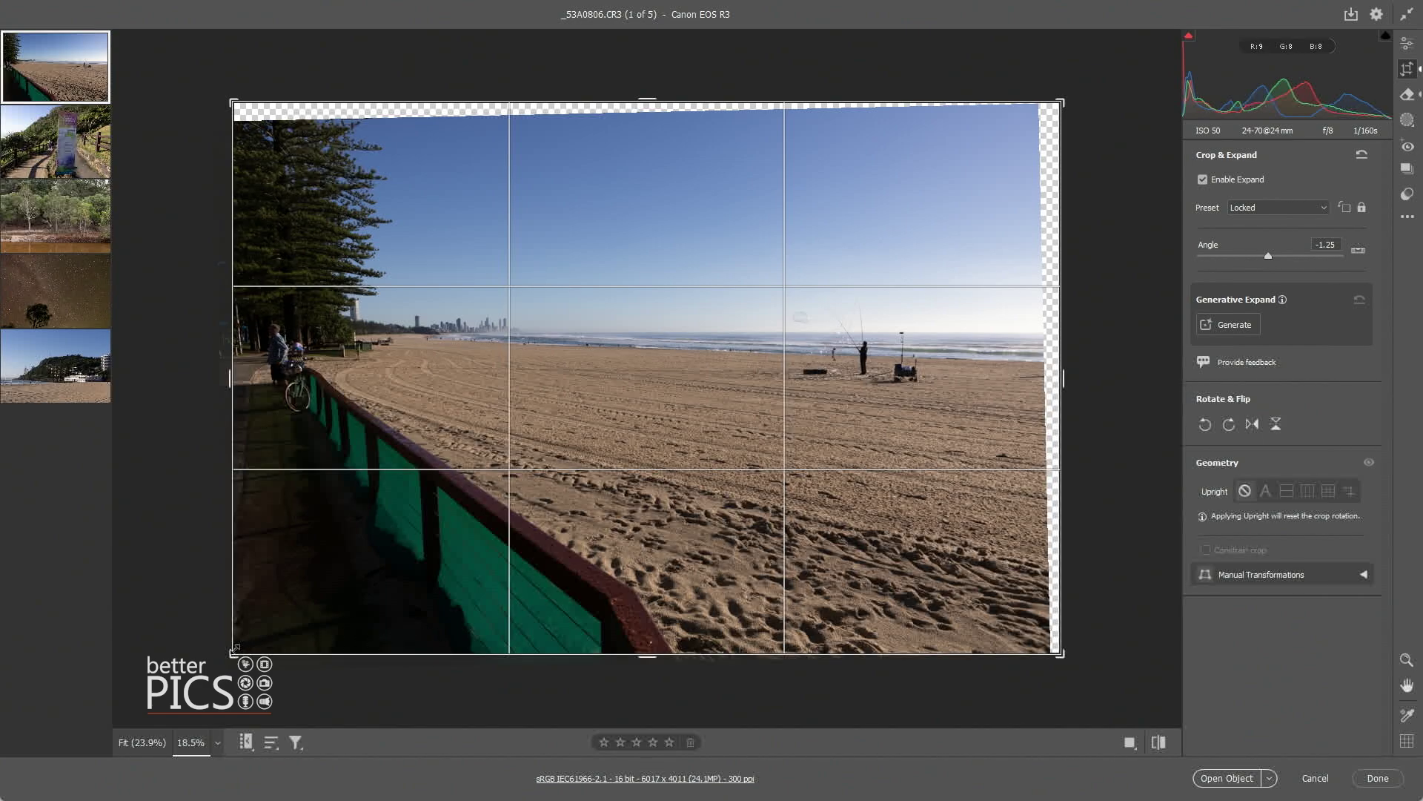
mouse_move(235, 649)
mouse_down()
mouse_move(216, 648)
mouse_move(232, 653)
mouse_move(220, 662)
mouse_up()
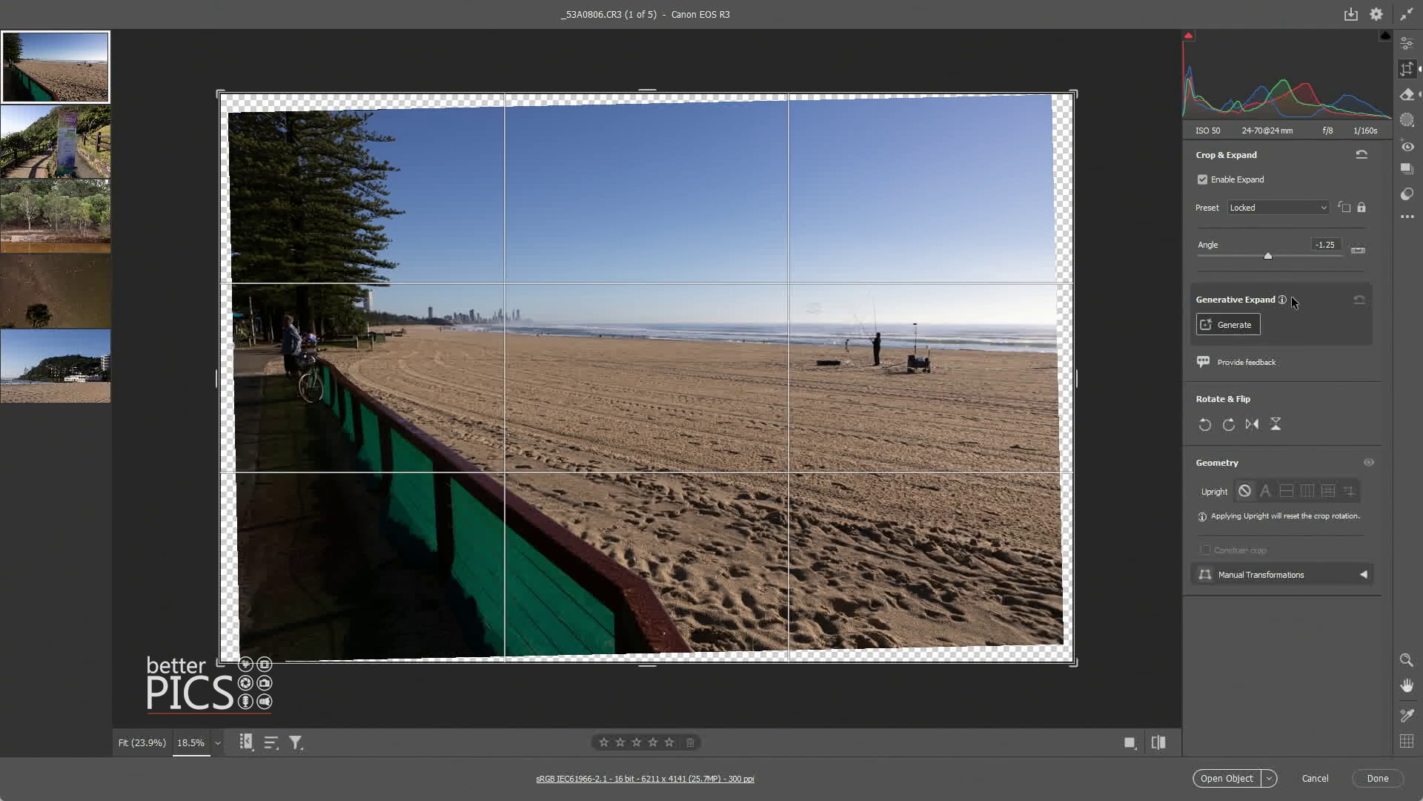
click(1228, 324)
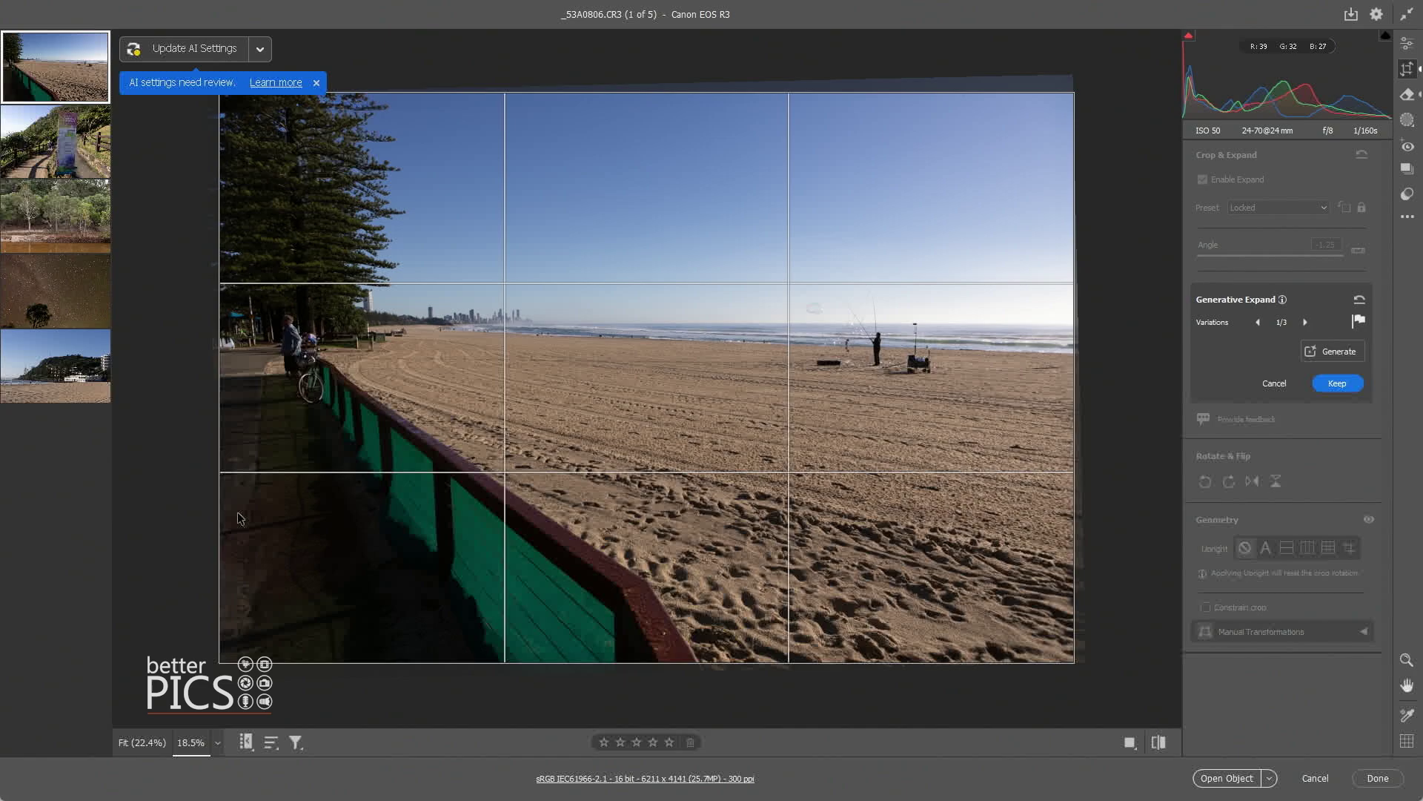
Keep the generated expansion and zoom in to inspect the beach and surf
click(1405, 63)
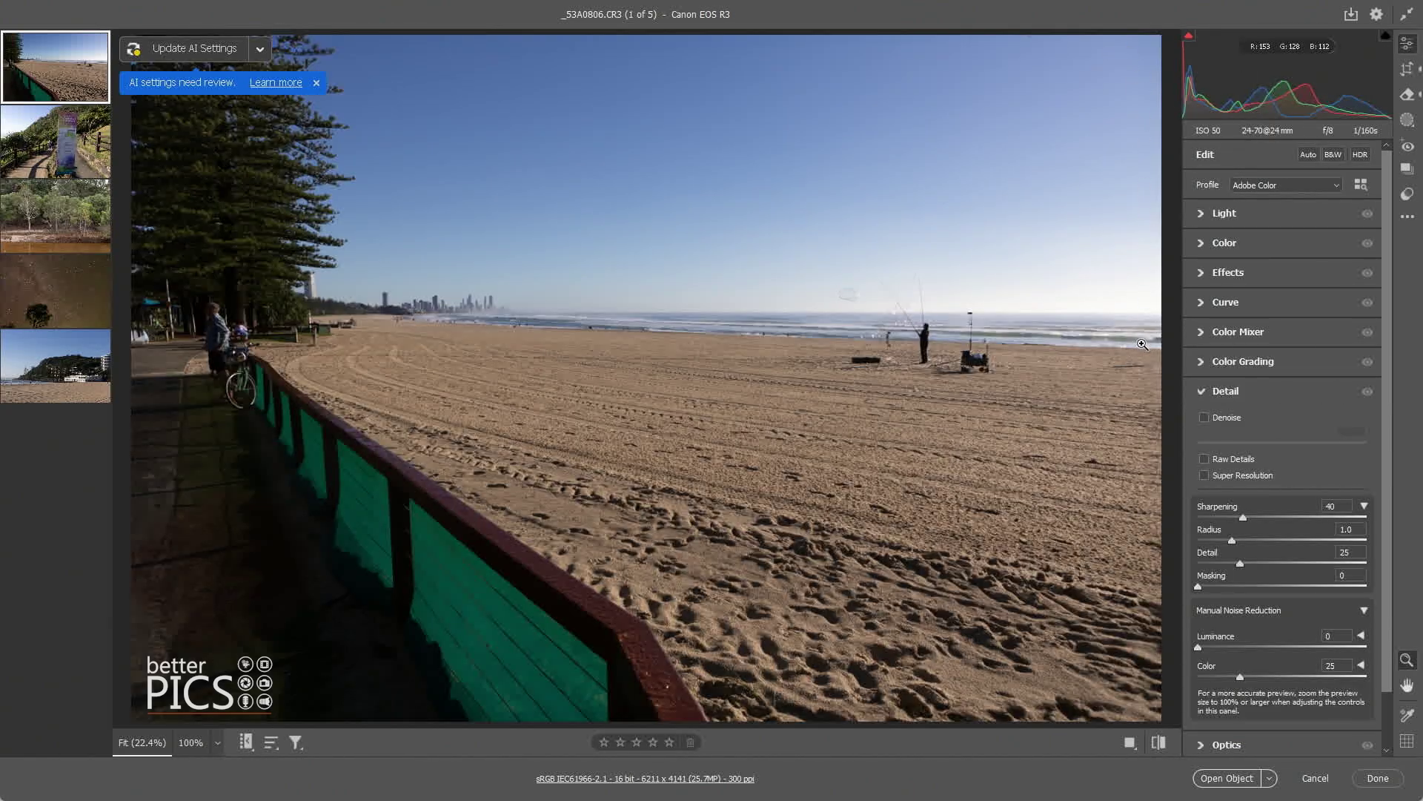
click(1141, 345)
scroll(975, 433, up, 1)
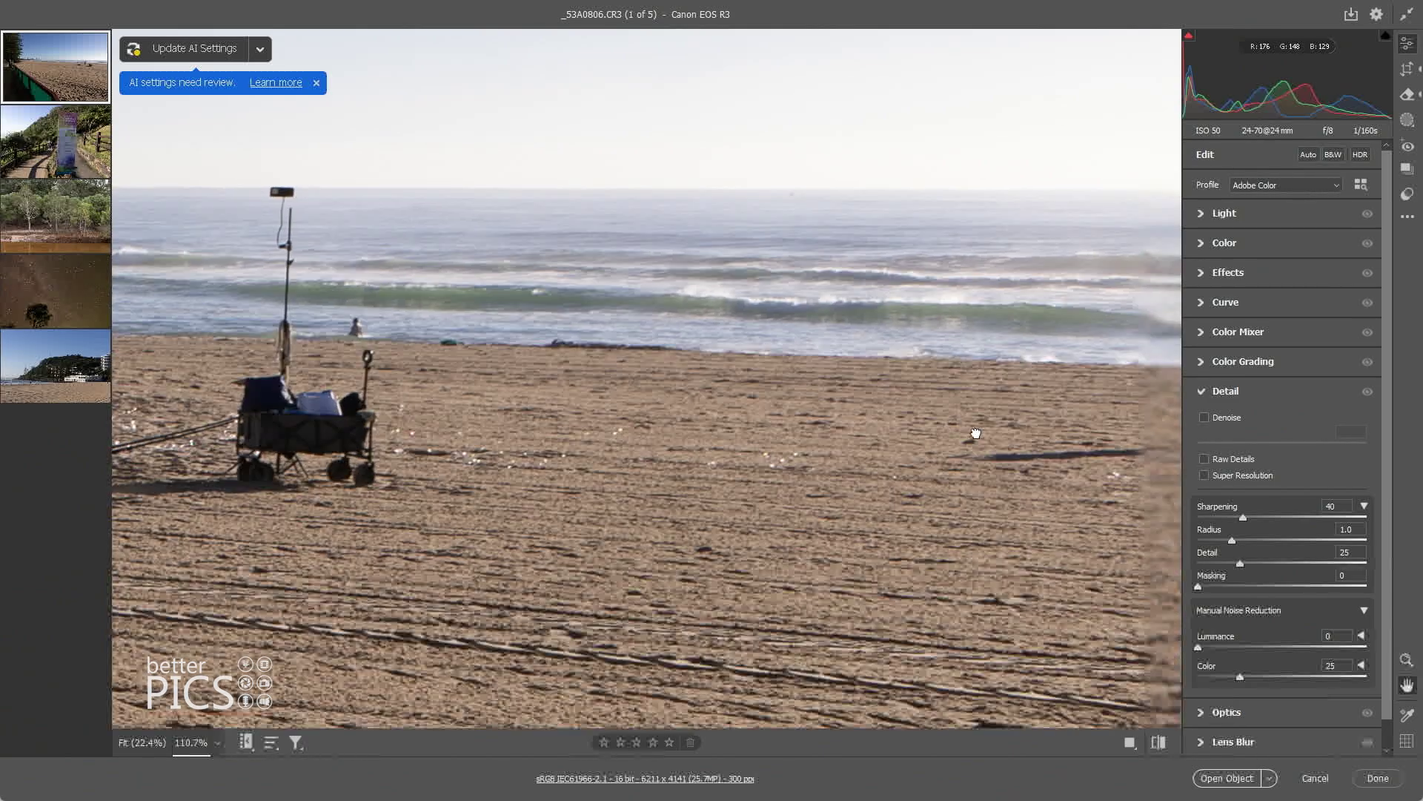
scroll(976, 433, up, 2)
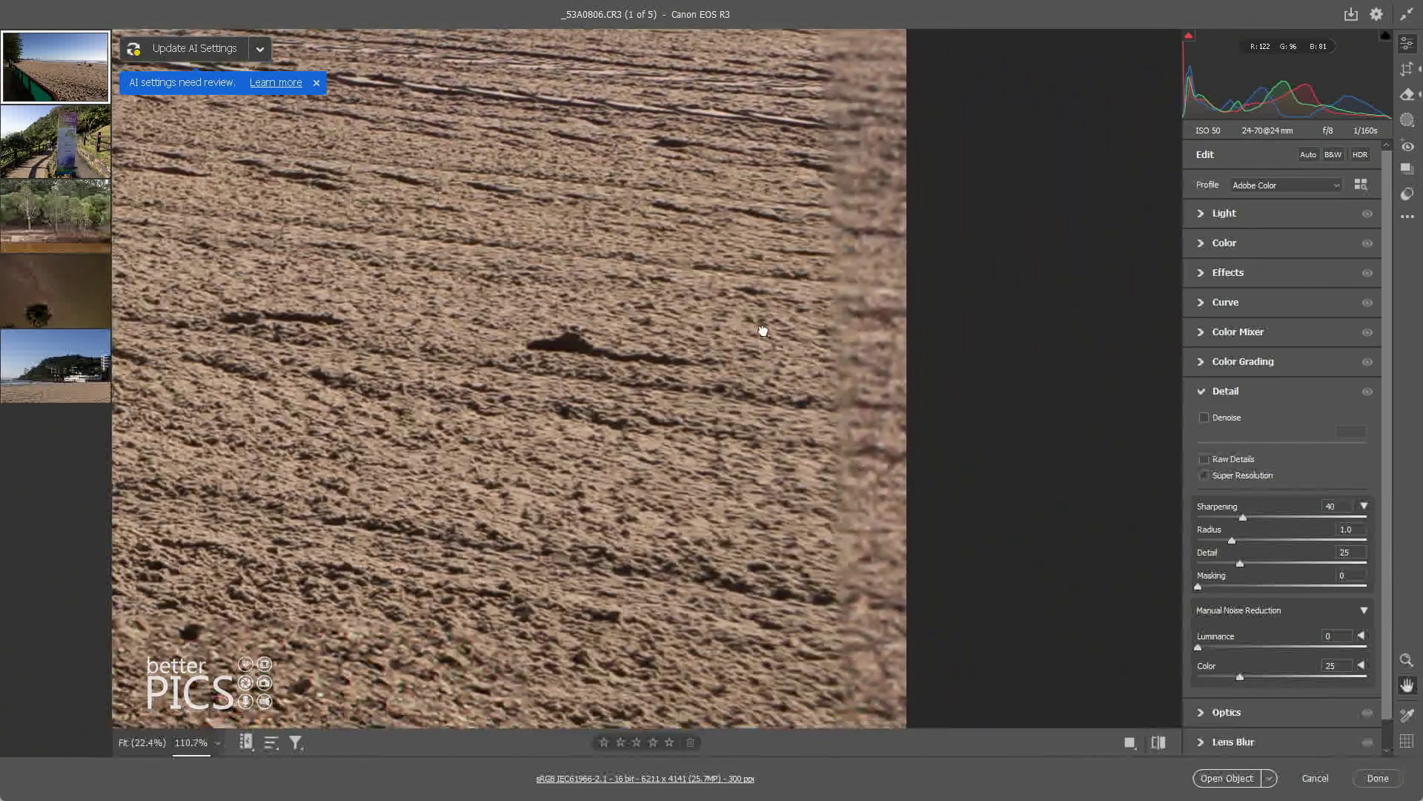
scroll(764, 331, down, 5)
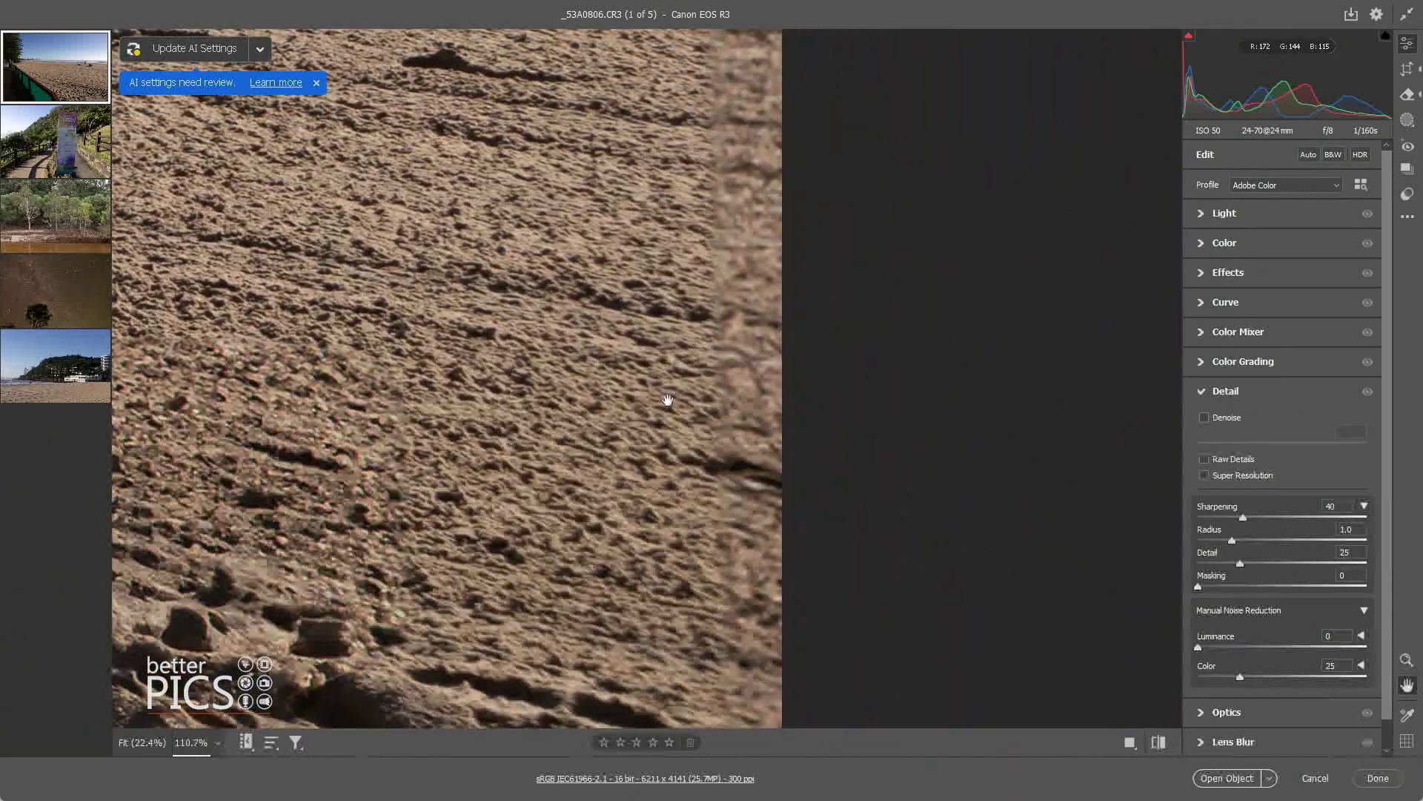
scroll(667, 400, up, 2)
key(z)
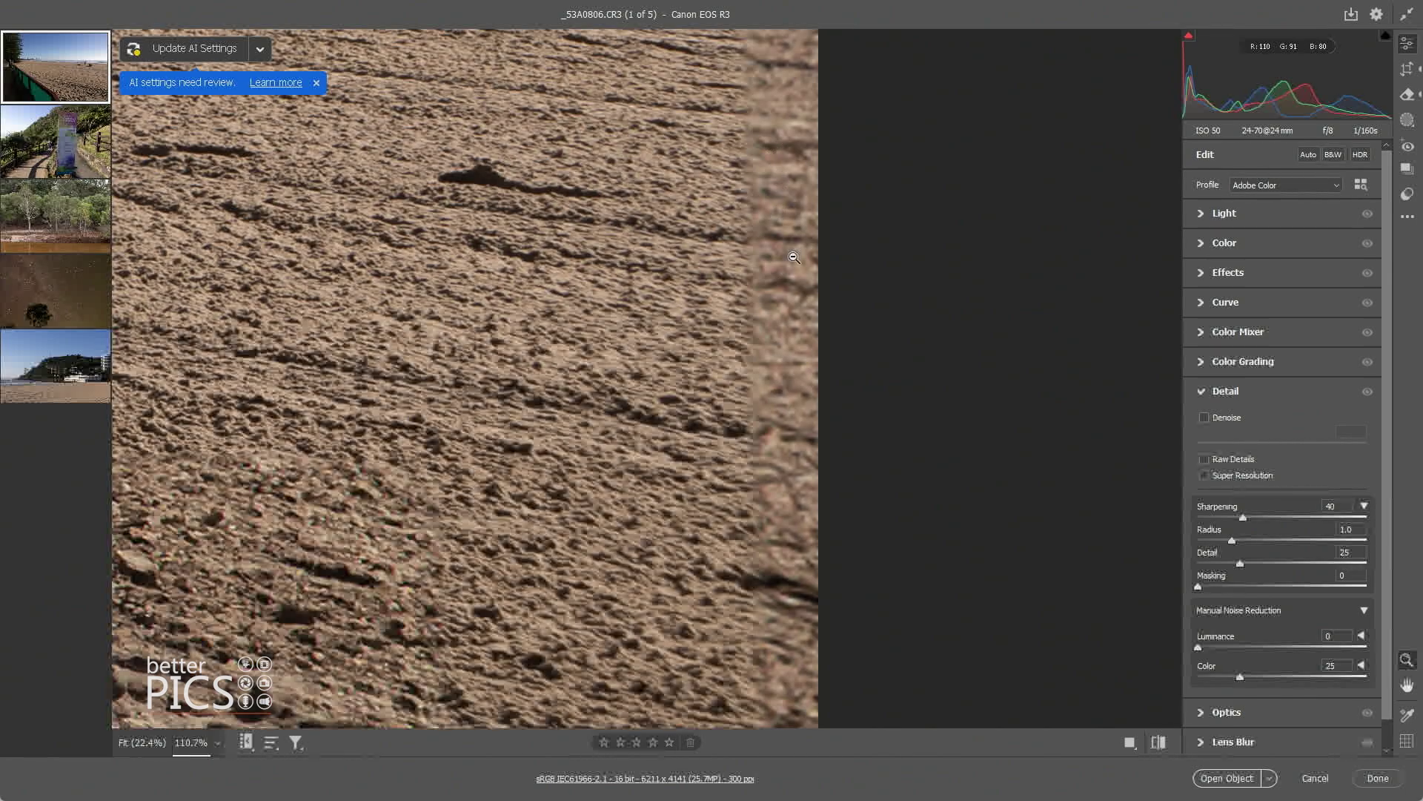
key(h)
scroll(603, 247, down, 10)
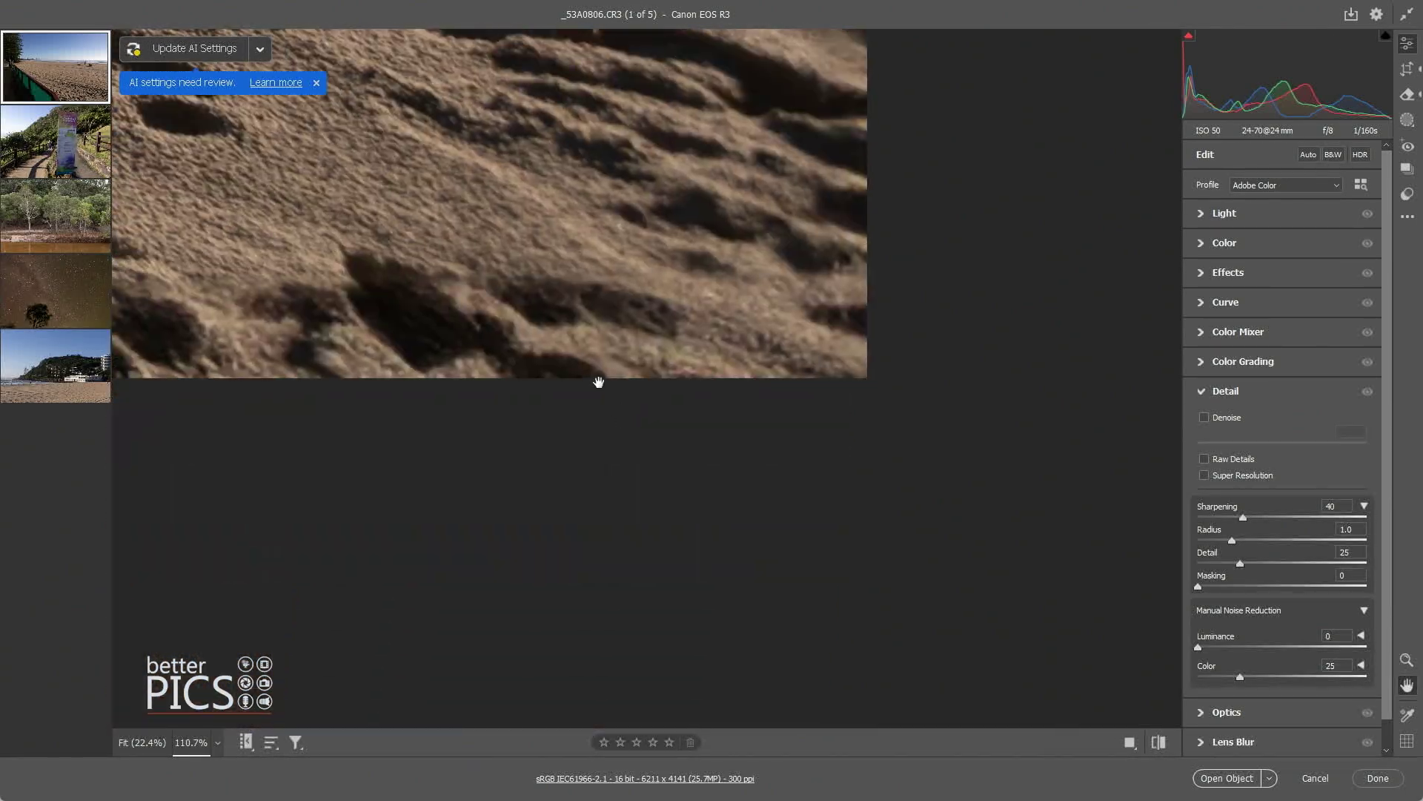
Inspect the green and red fence and the treetop against the sky up close
drag(598, 381, 1338, 318)
drag(701, 280, 804, 470)
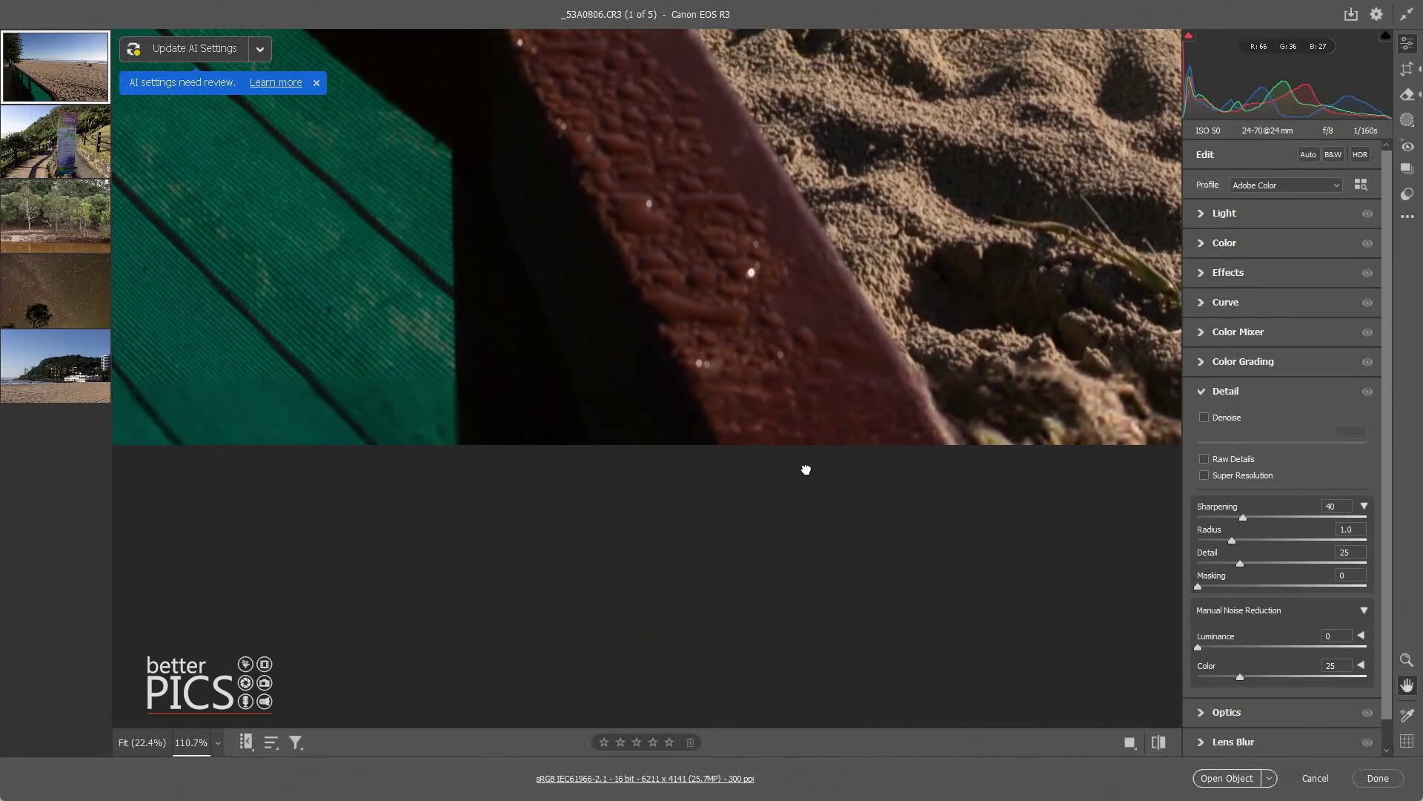
key(z)
alt+click(838, 206)
alt+click(797, 213)
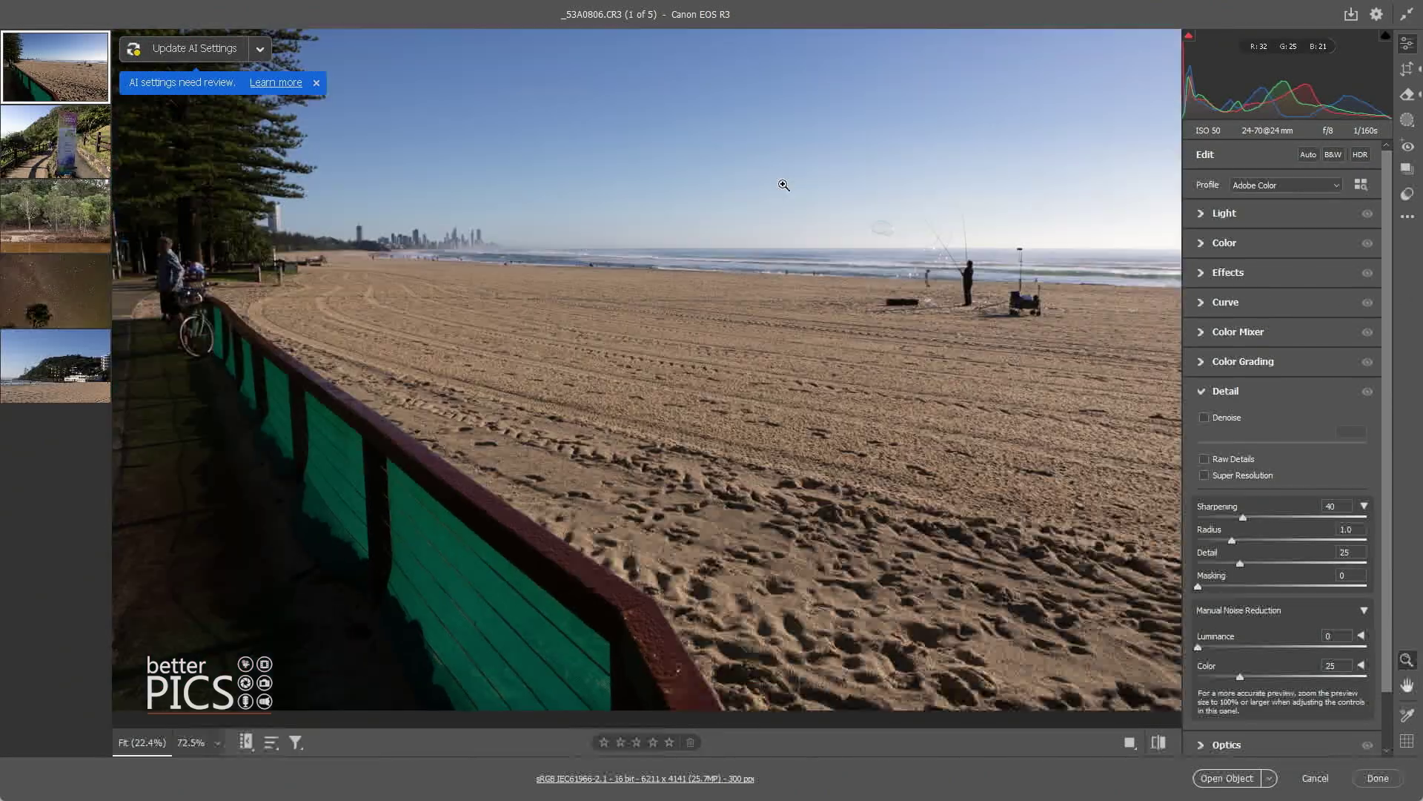
drag(332, 45, 749, 207)
key(z)
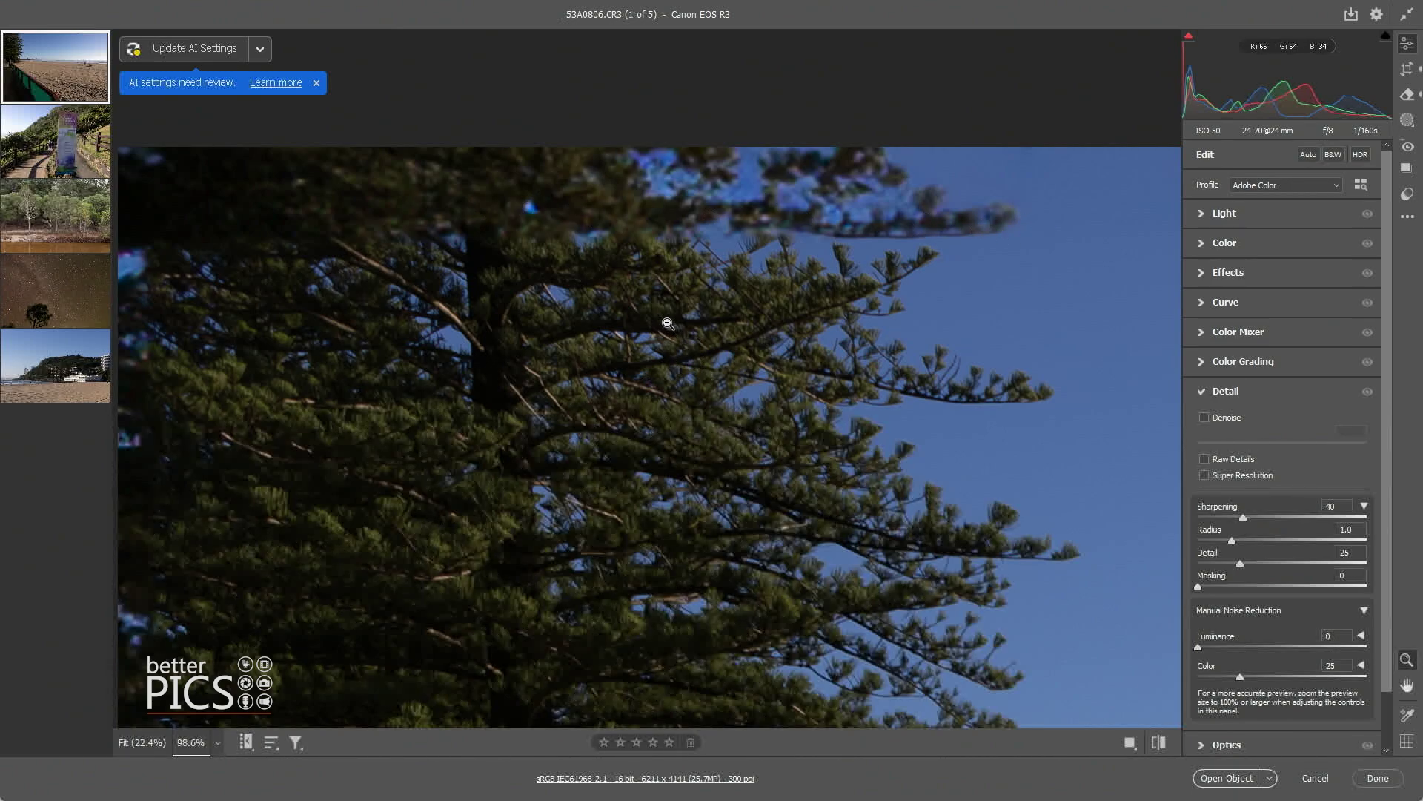
click(697, 336)
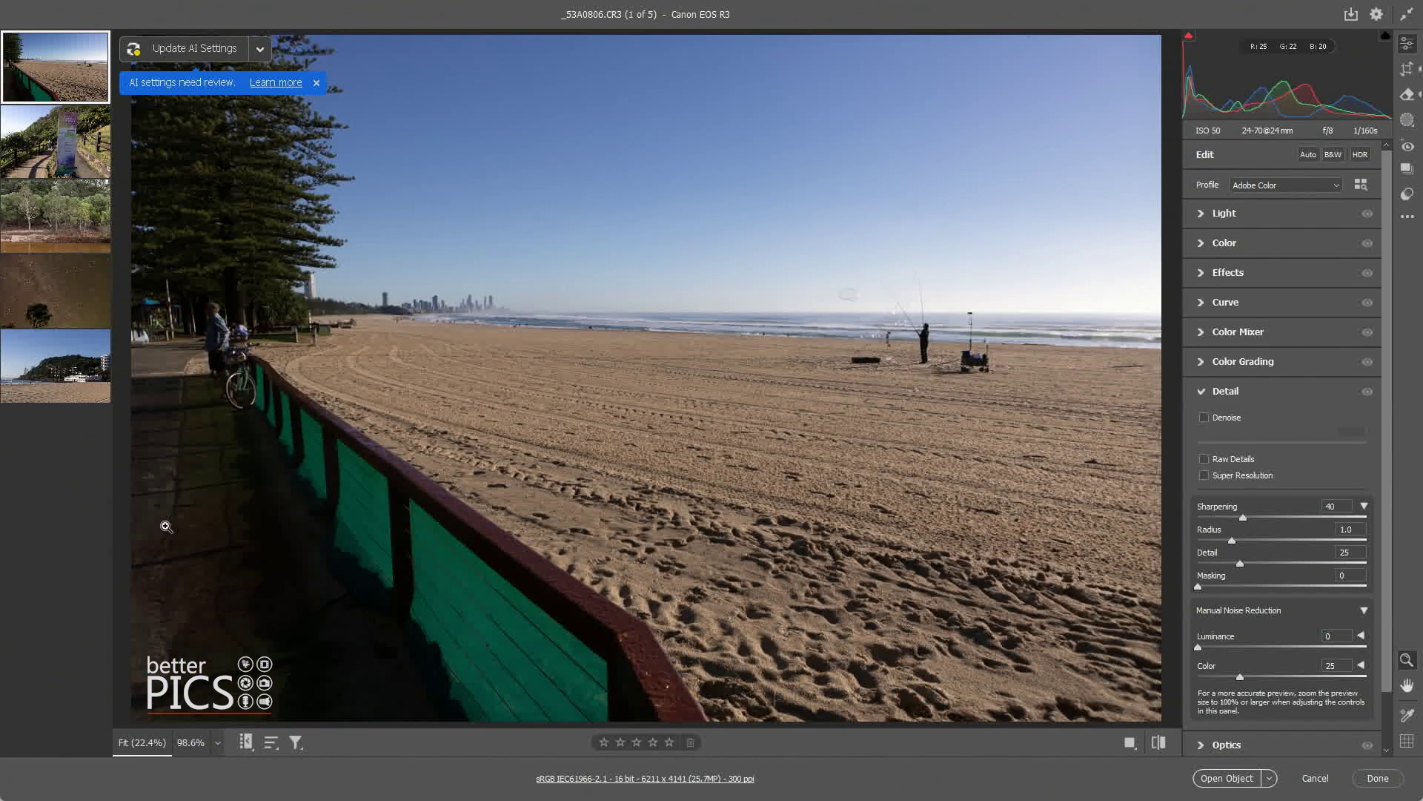
Check the cyclist on the walkway and the fitness equipment, then fit the photo
click(167, 371)
click(254, 298)
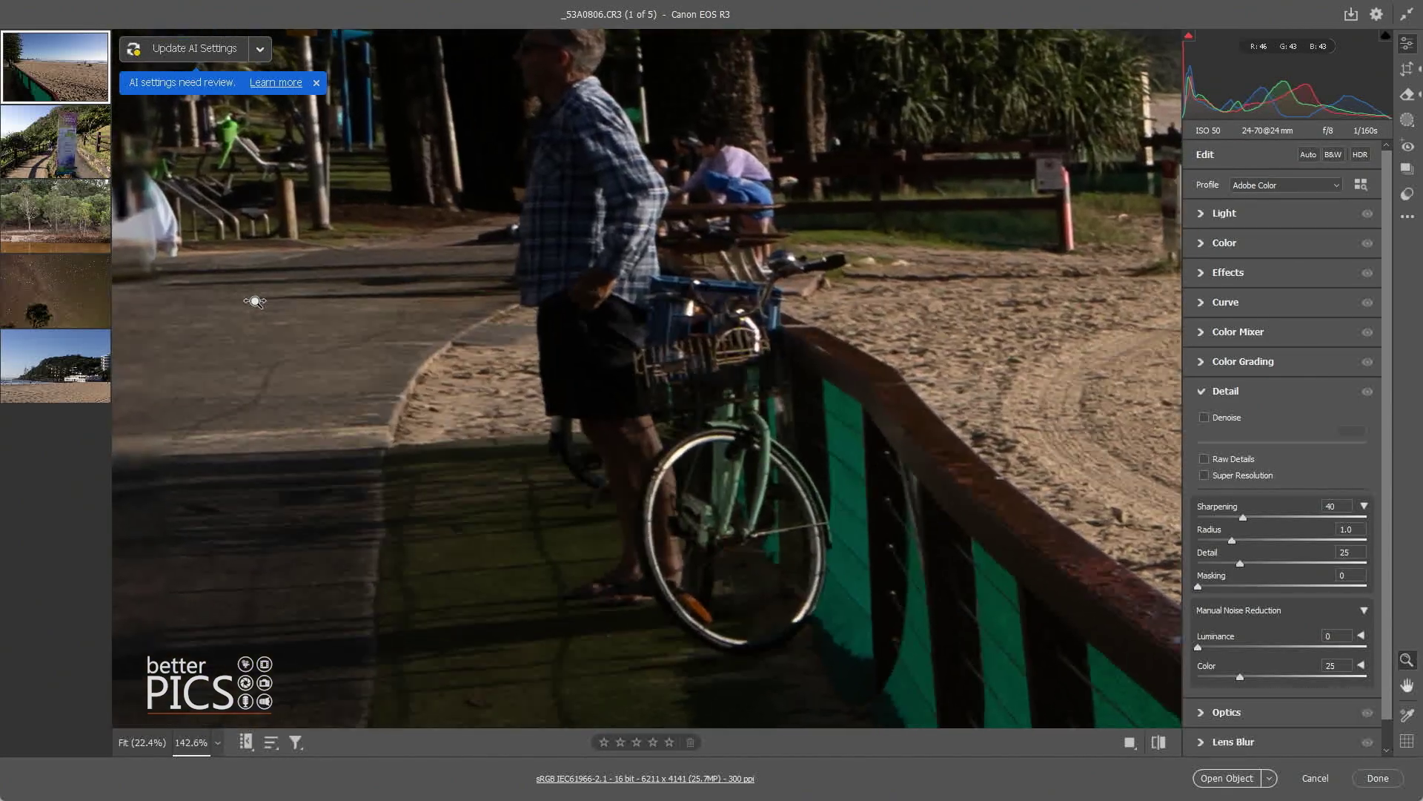
drag(266, 309, 877, 470)
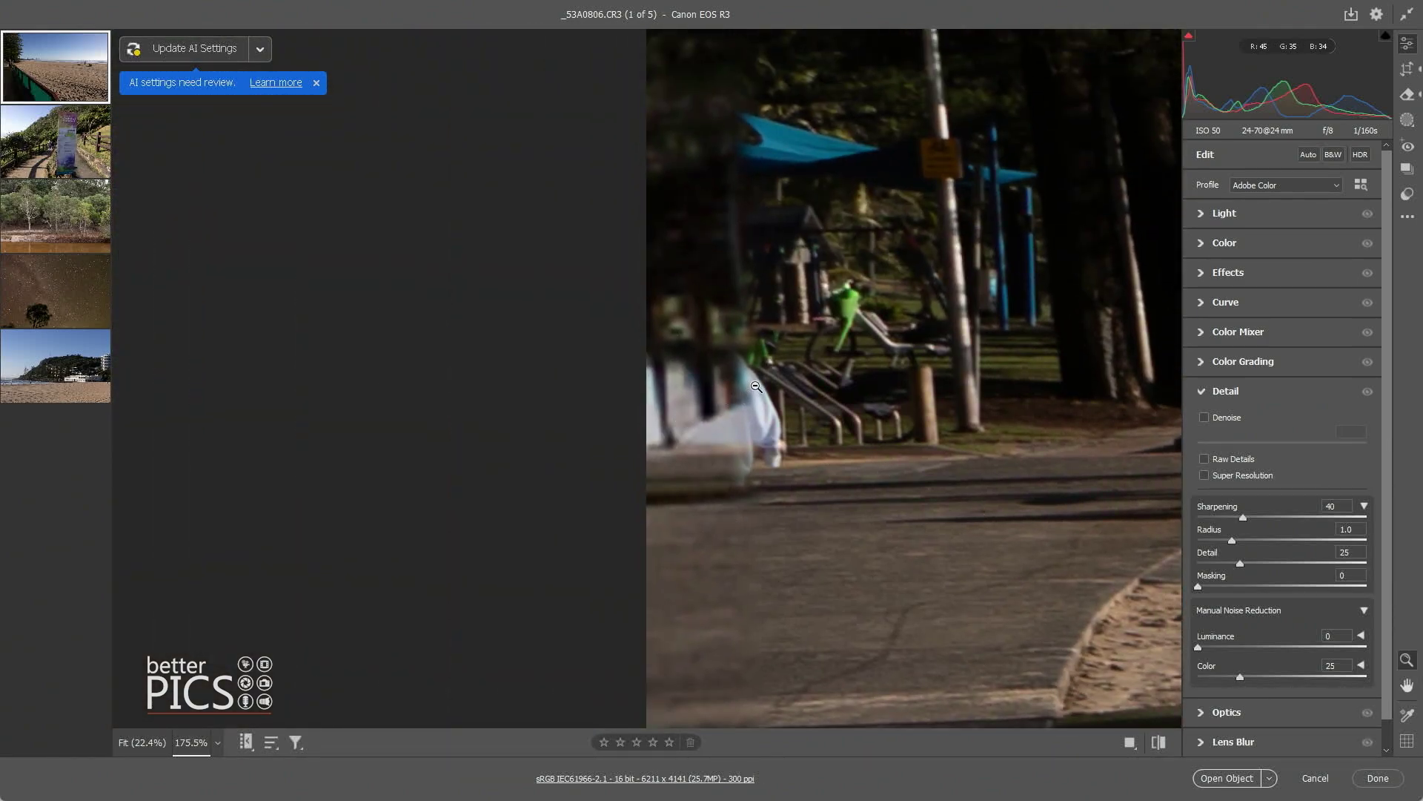
click(764, 327)
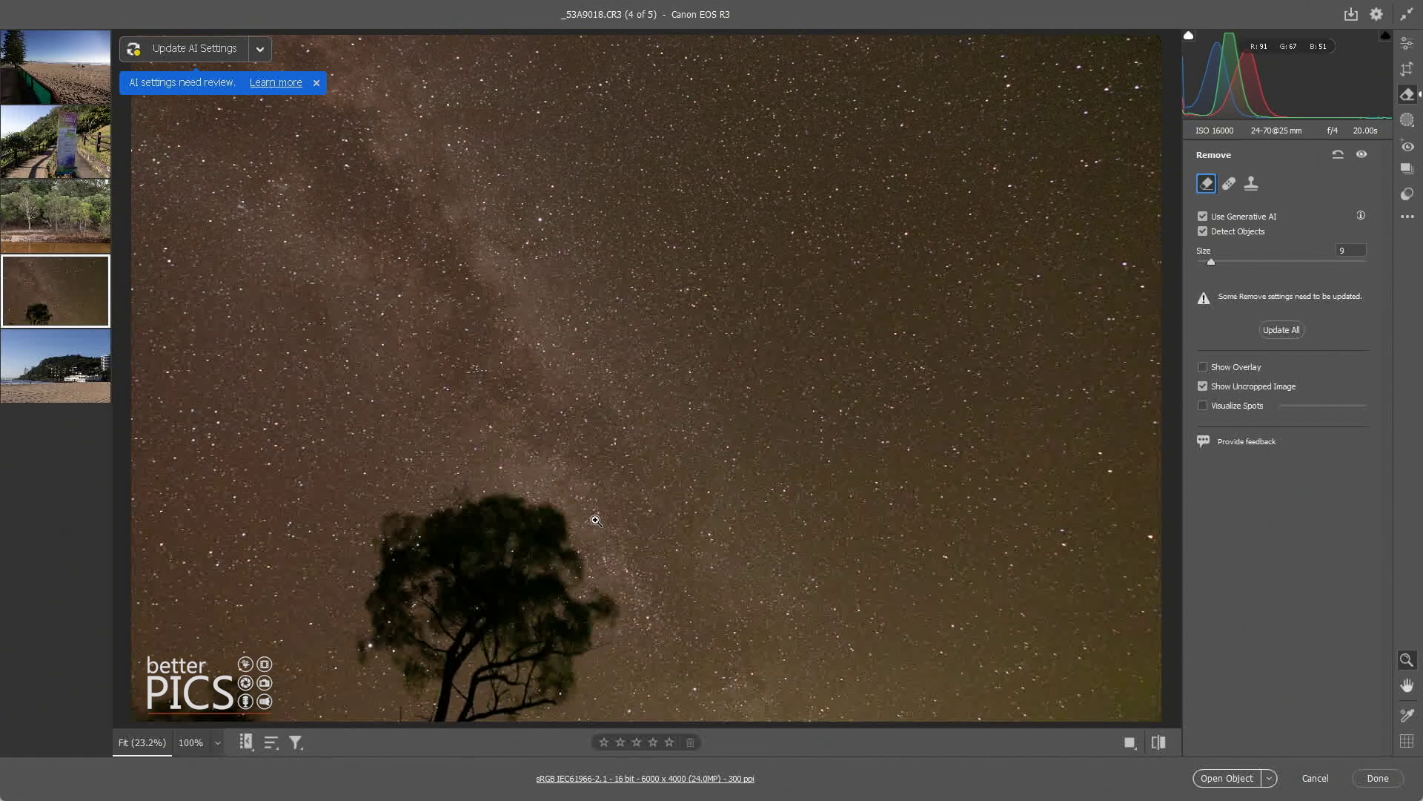
View the star field at 100% and switch from removal to the Edit adjustments
click(631, 415)
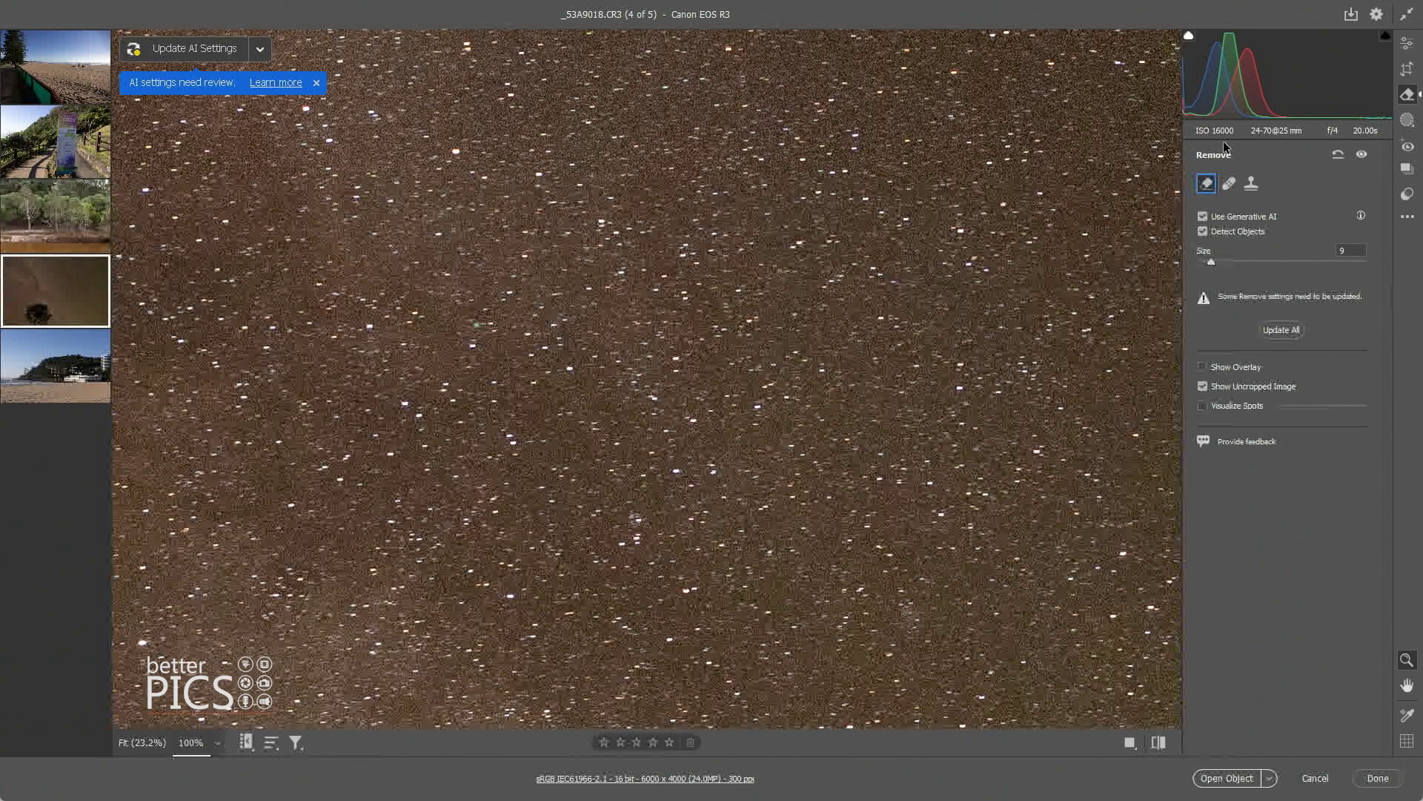
click(1405, 47)
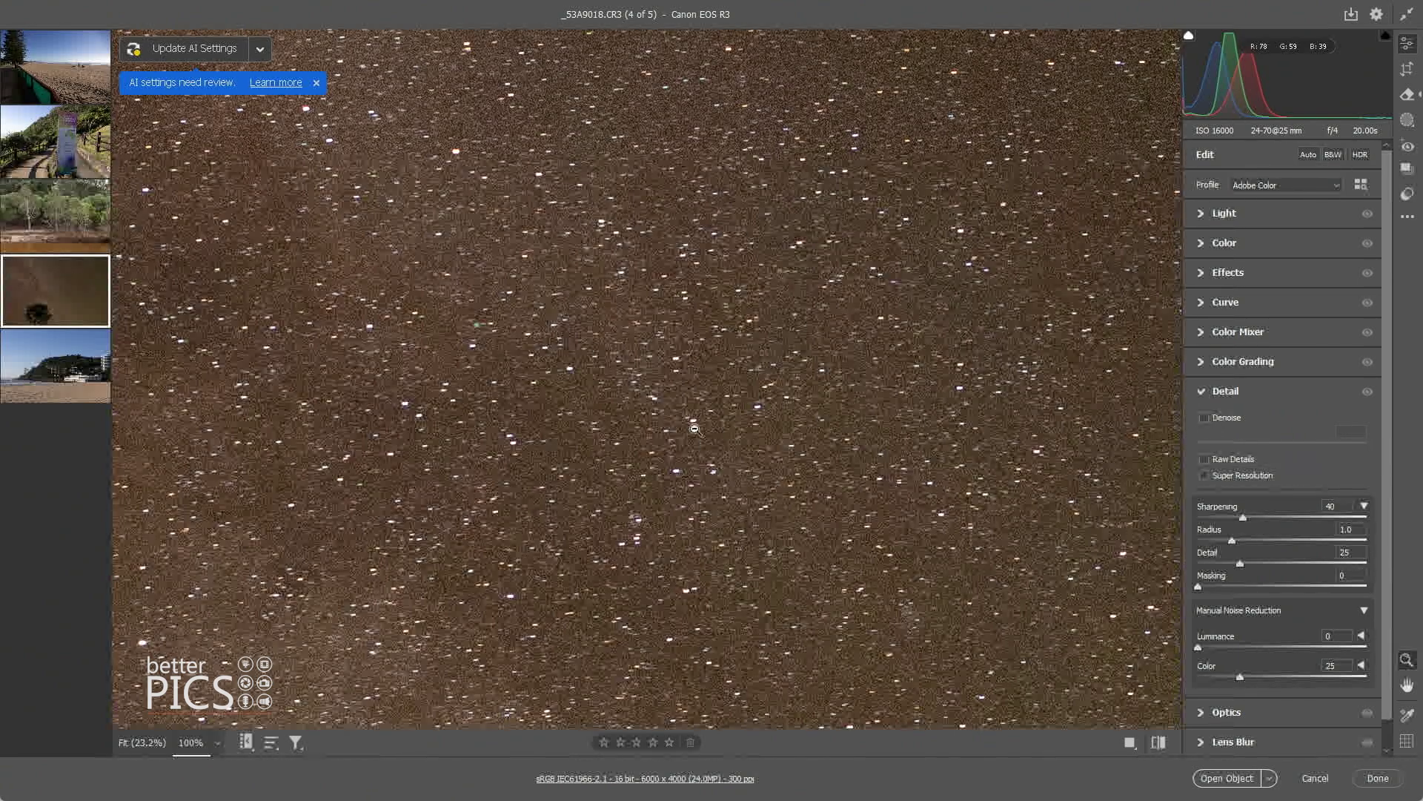
Expand the Light, Color and Detail sections and turn on AI Denoise at 50
click(1216, 215)
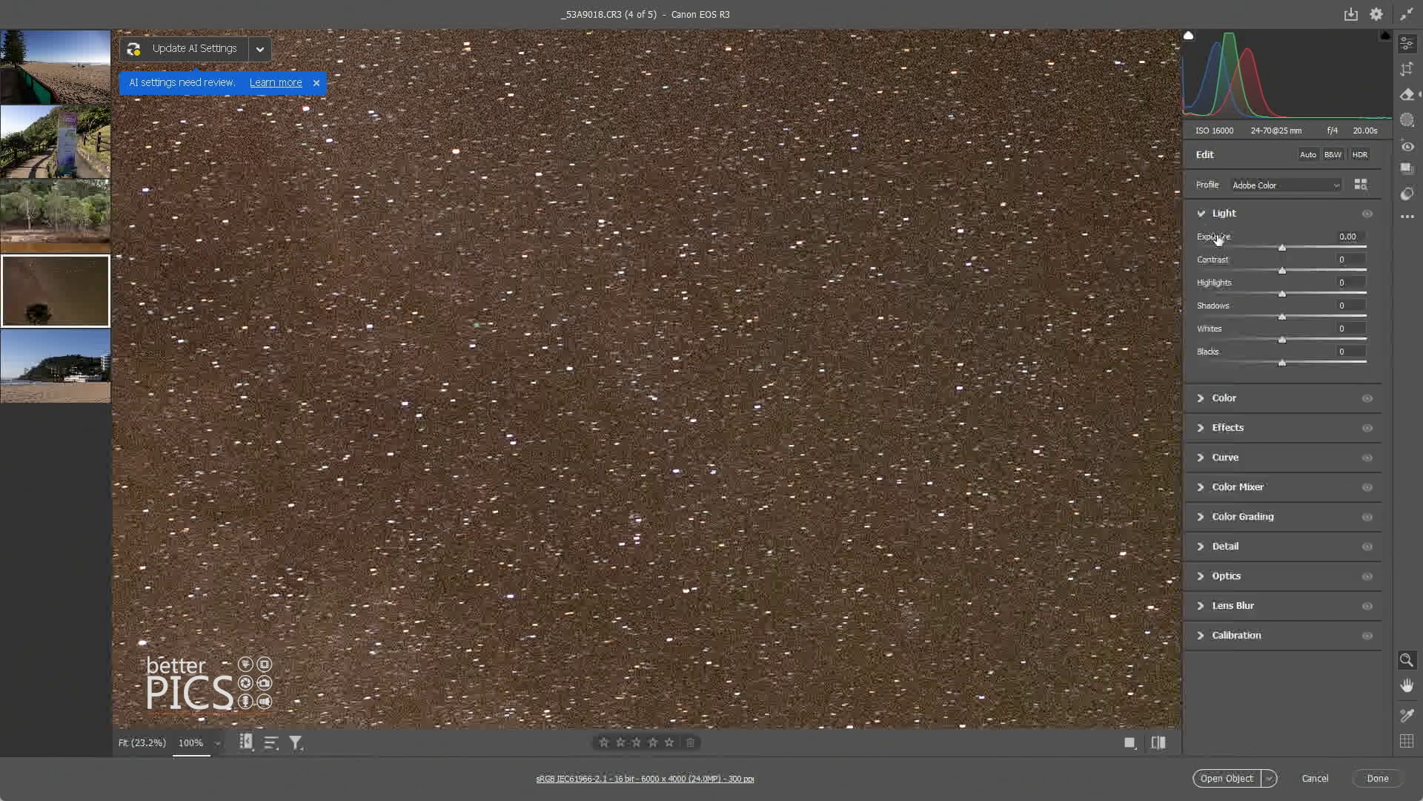
click(1201, 401)
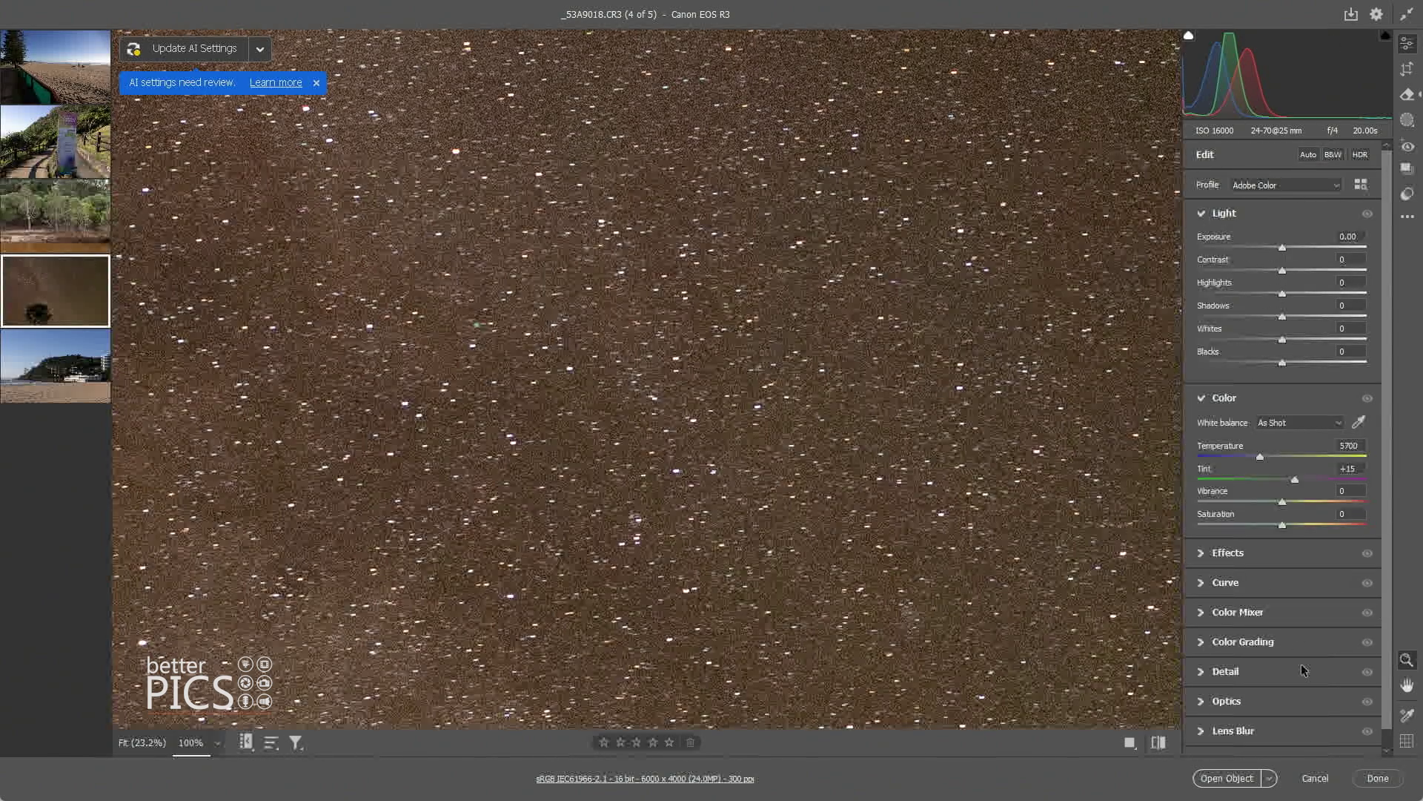
scroll(1303, 667, down, 1)
click(1236, 652)
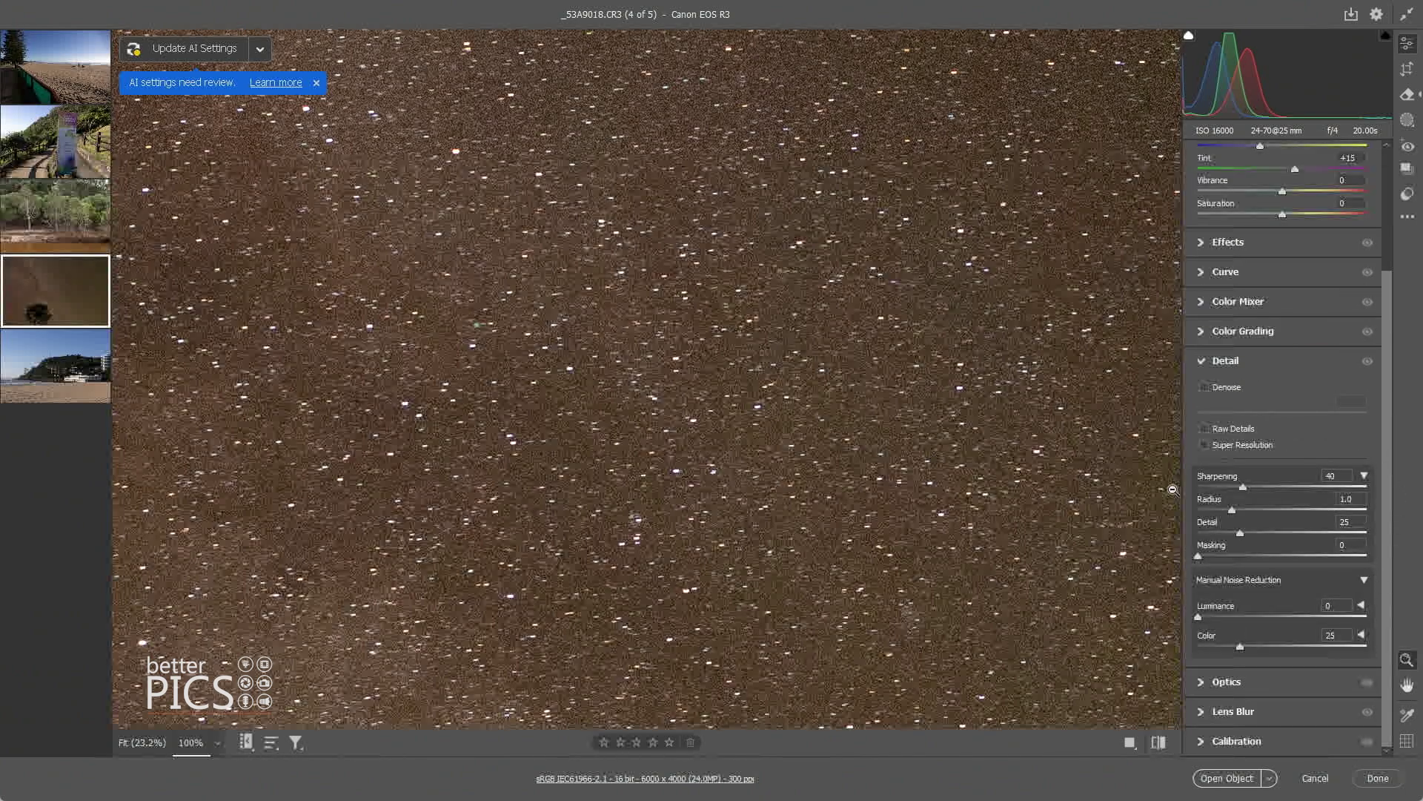
click(1205, 387)
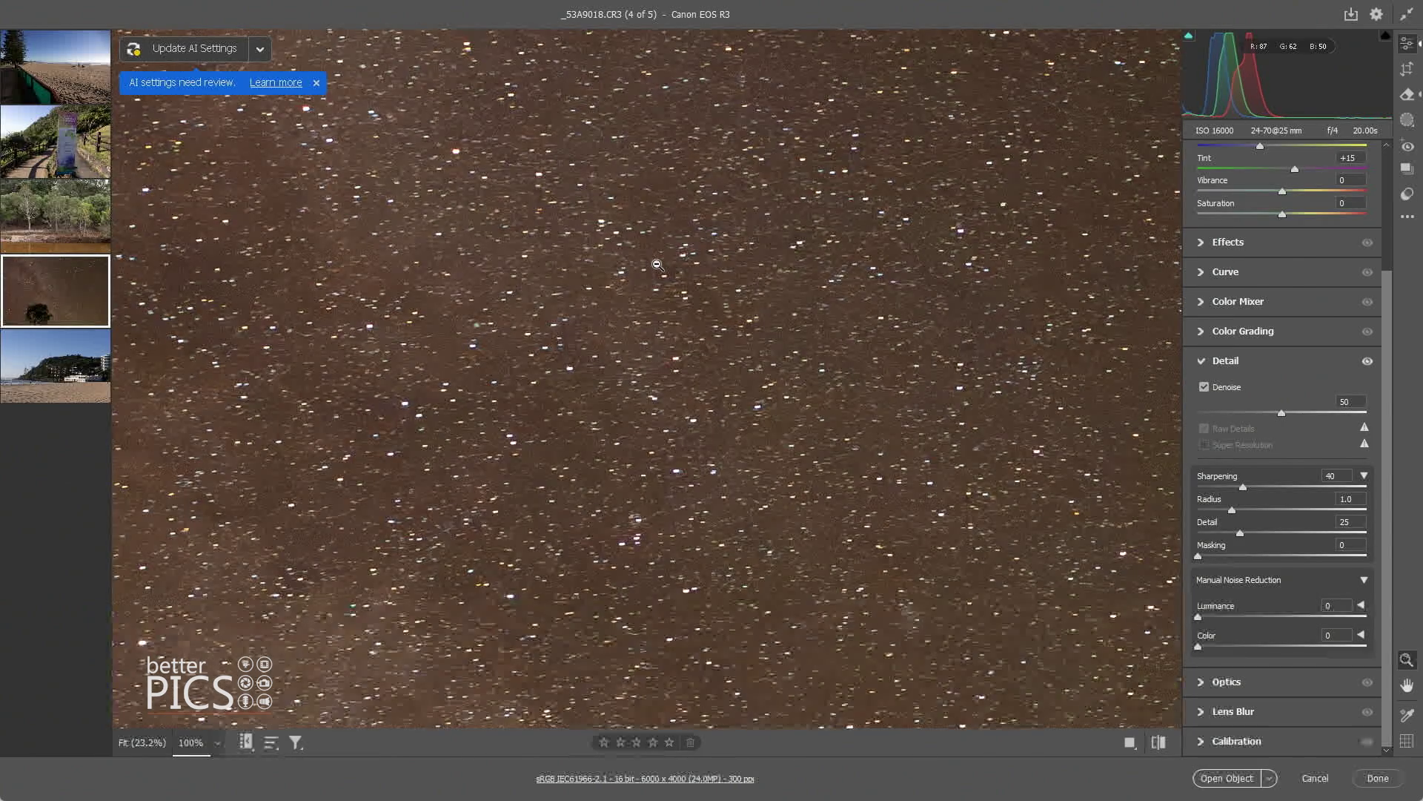
Pan to the tree silhouette, then fit the denoised Milky Way image in view
key(space)
drag(678, 519, 549, 337)
click(578, 286)
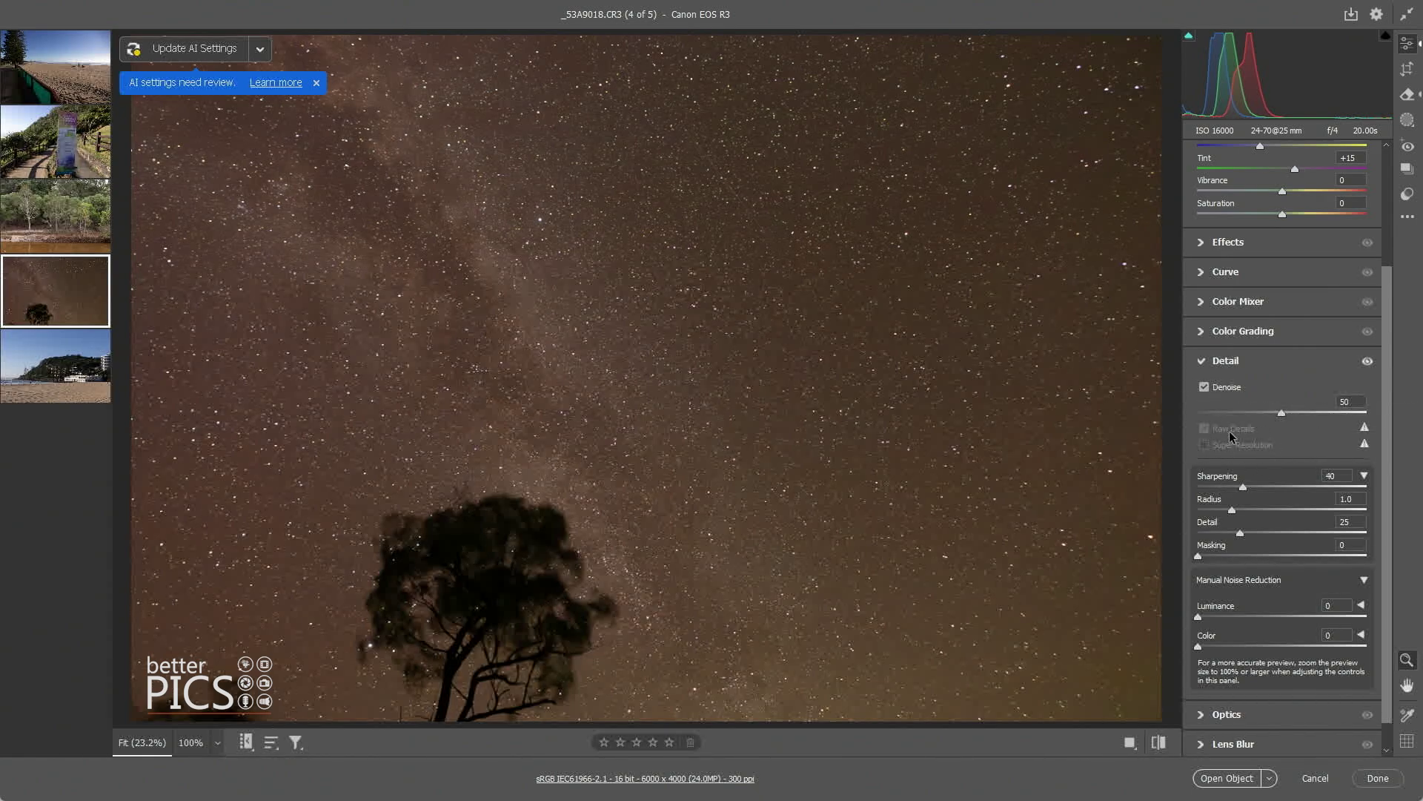
mouse_move(1368, 436)
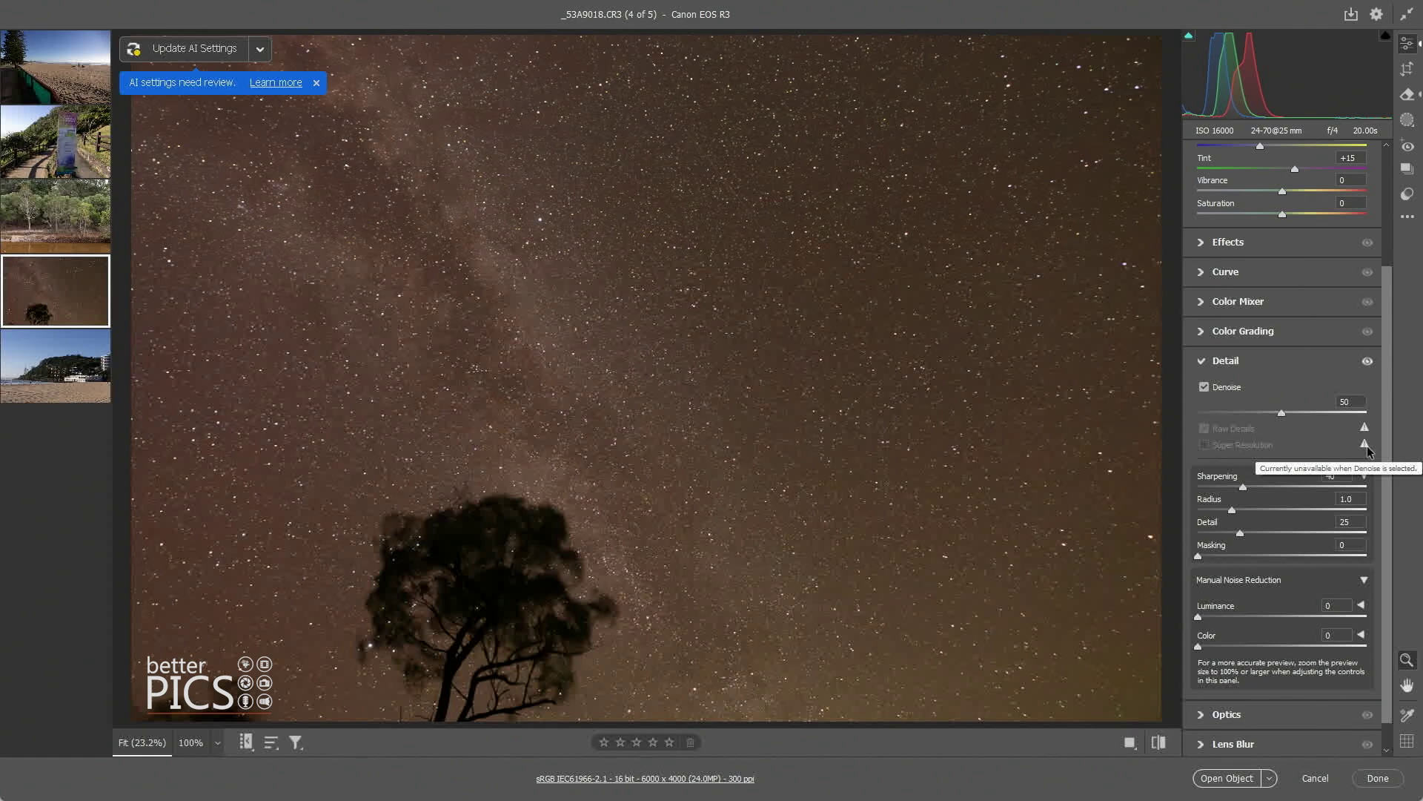
mouse_move(1223, 390)
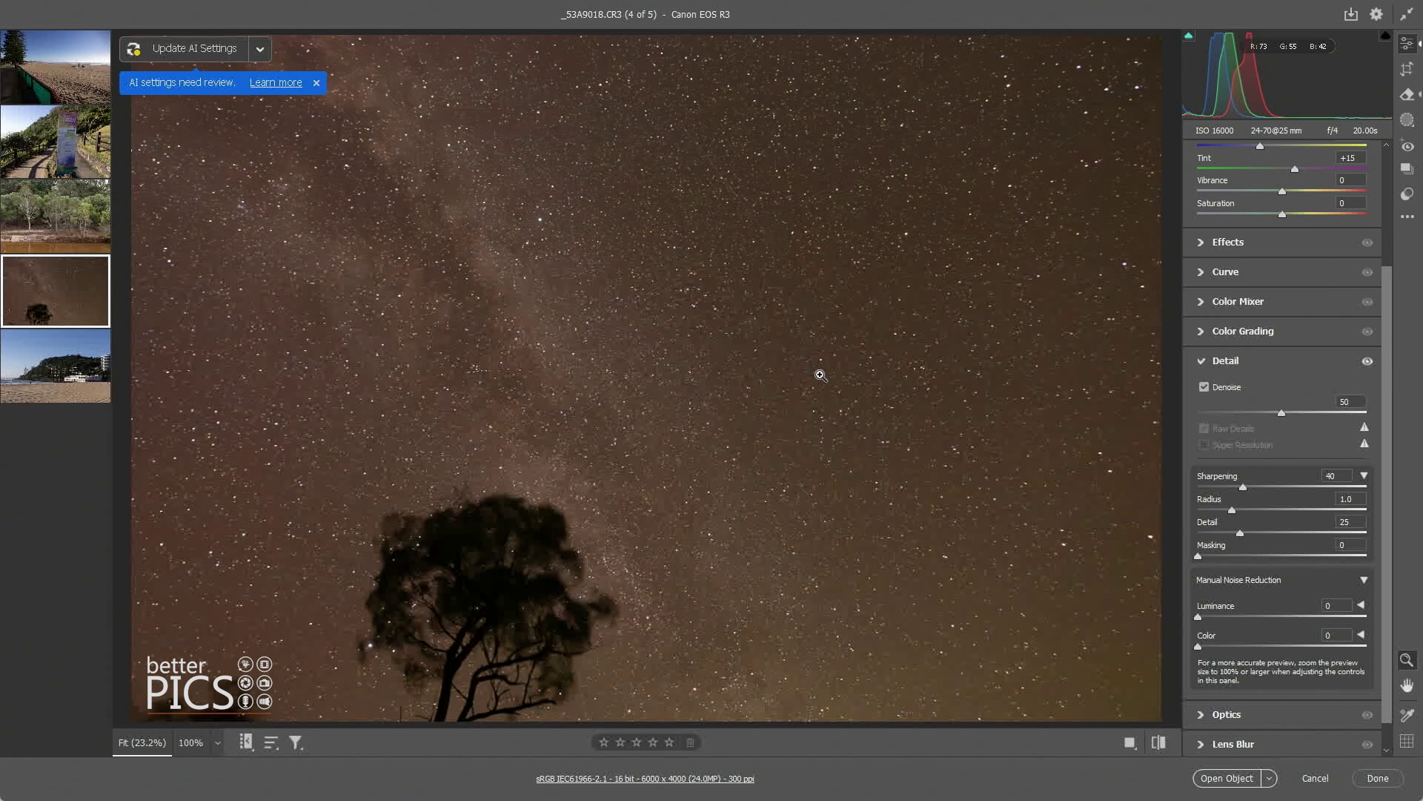
Switch to the riverbank tree photo (3 of 5) and briefly check the Effects and Curve panels
key(Left)
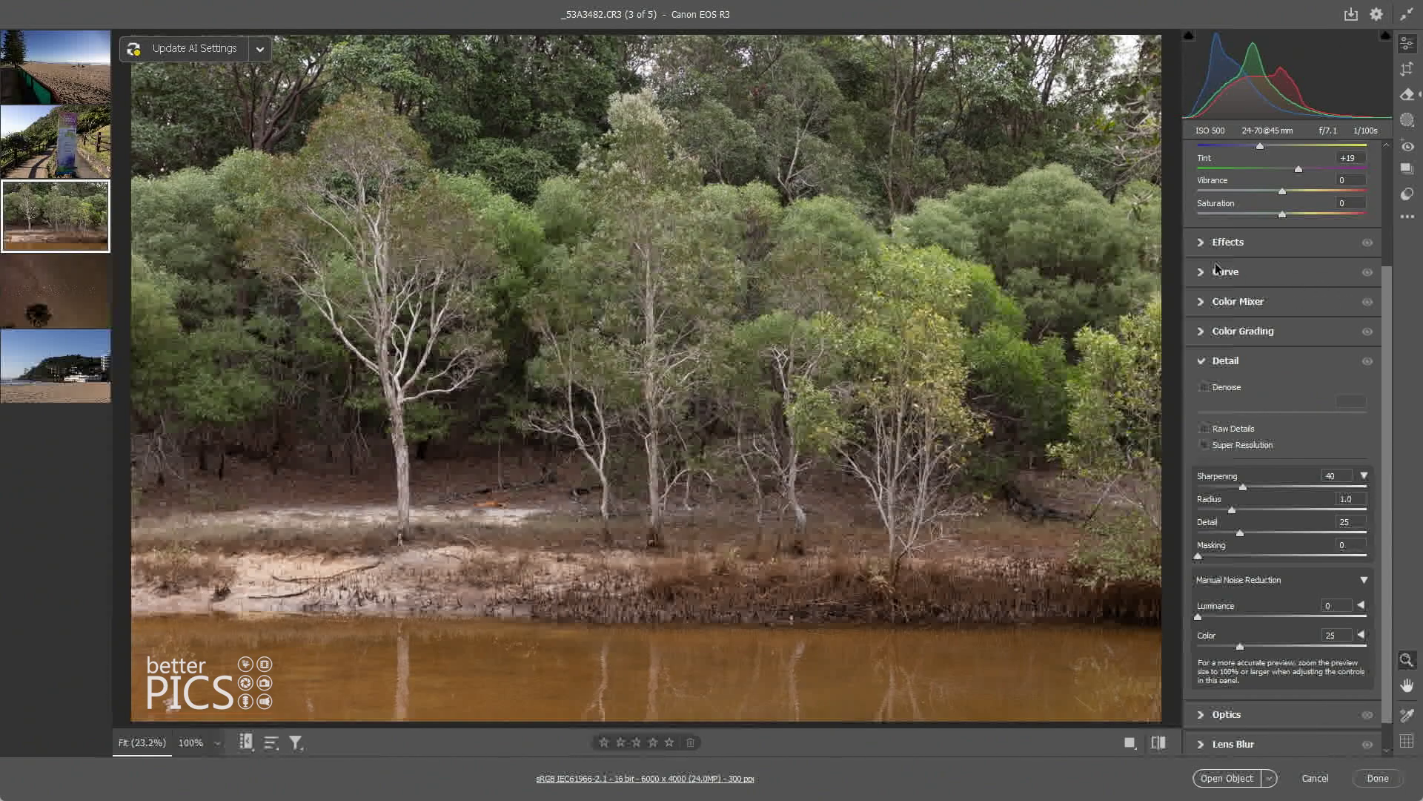
click(1222, 245)
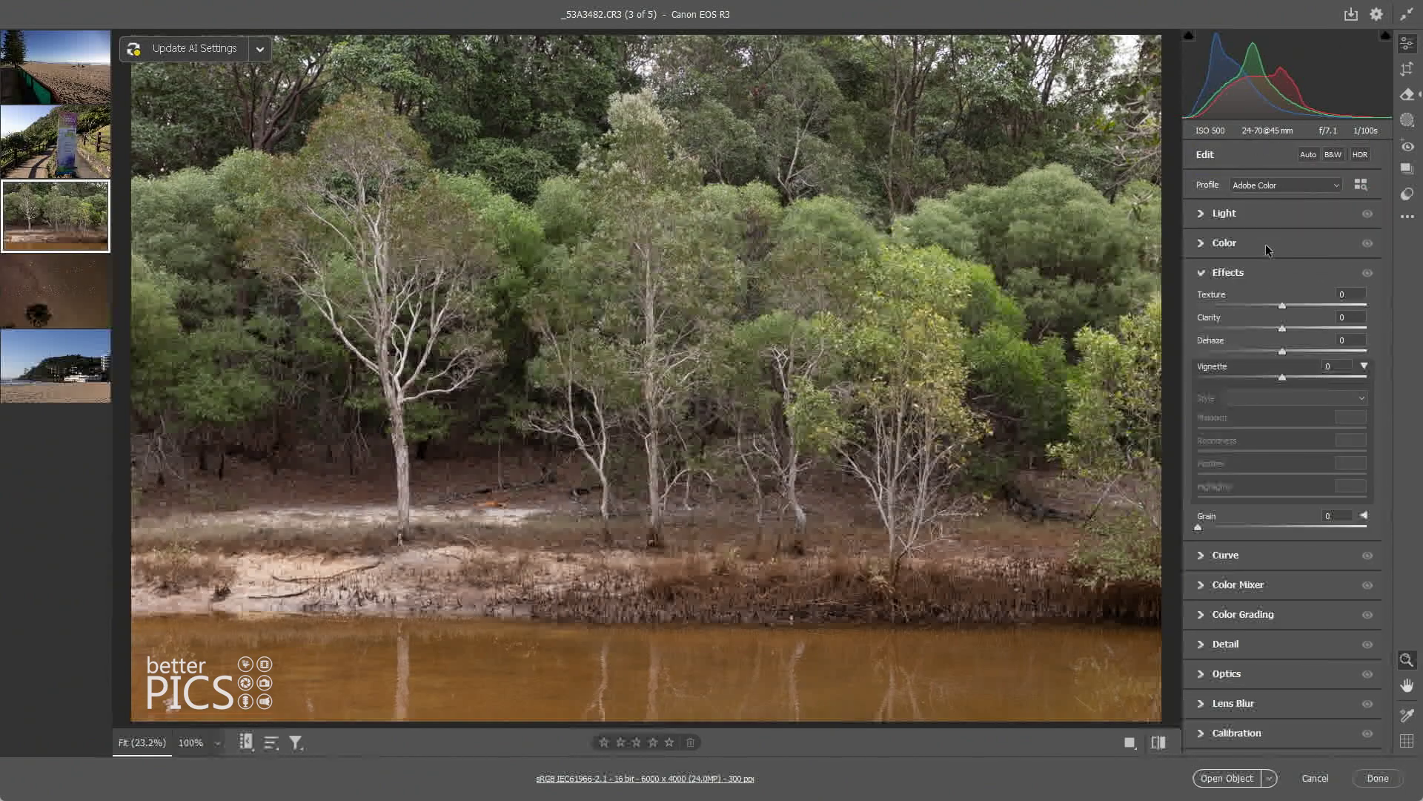
click(1217, 555)
click(1196, 314)
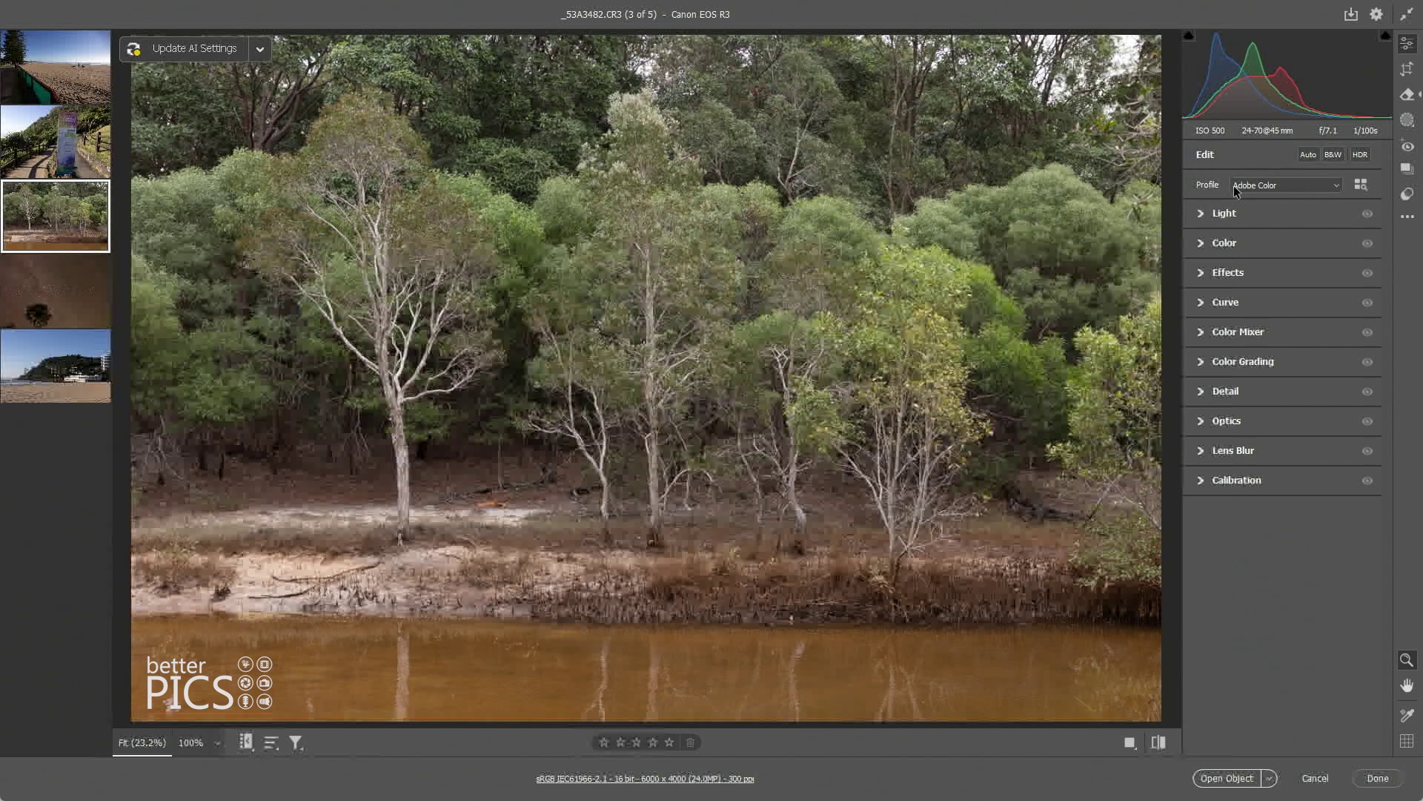
Preview the Adobe Vivid, Adobe Portrait and Adobe Landscape profiles on the tree photo
click(1335, 187)
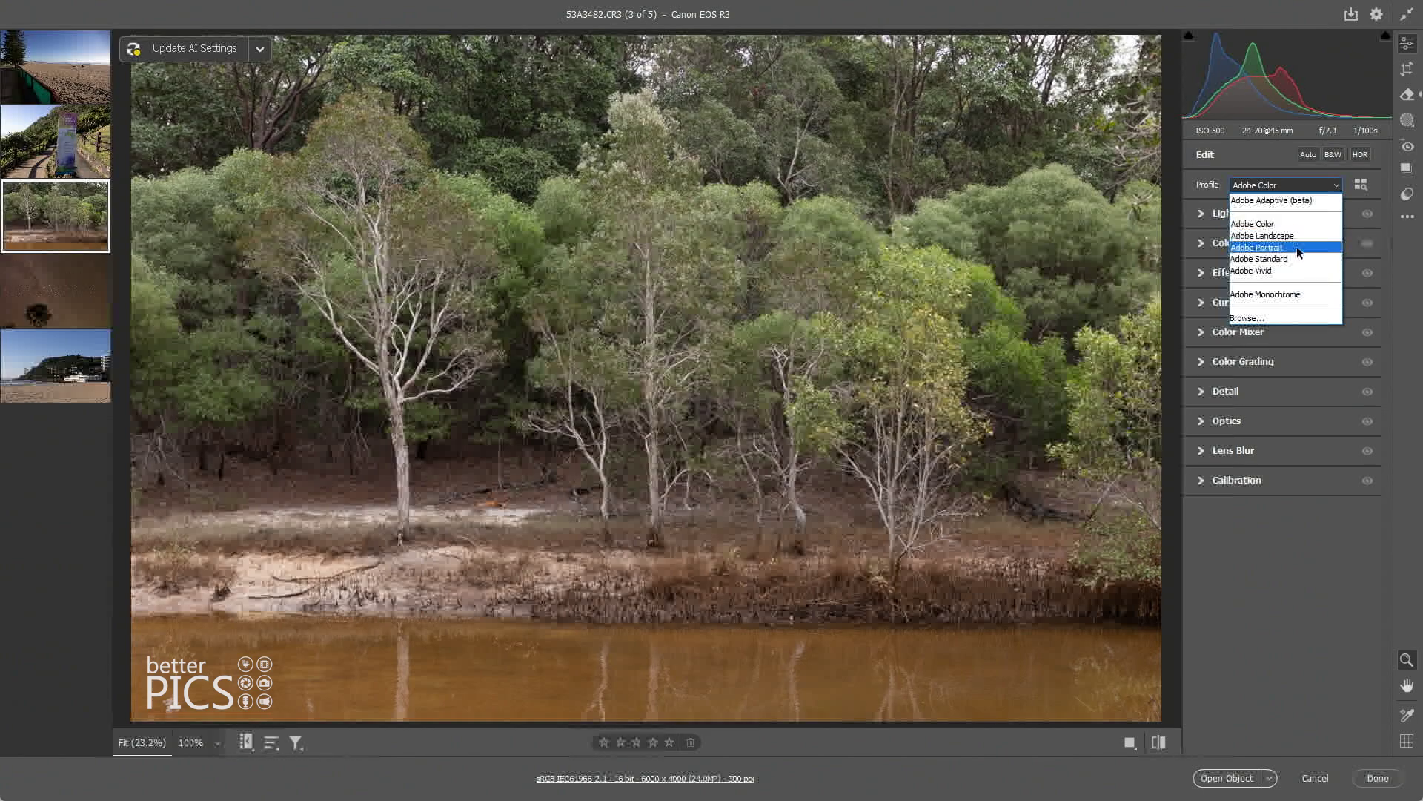
click(1297, 271)
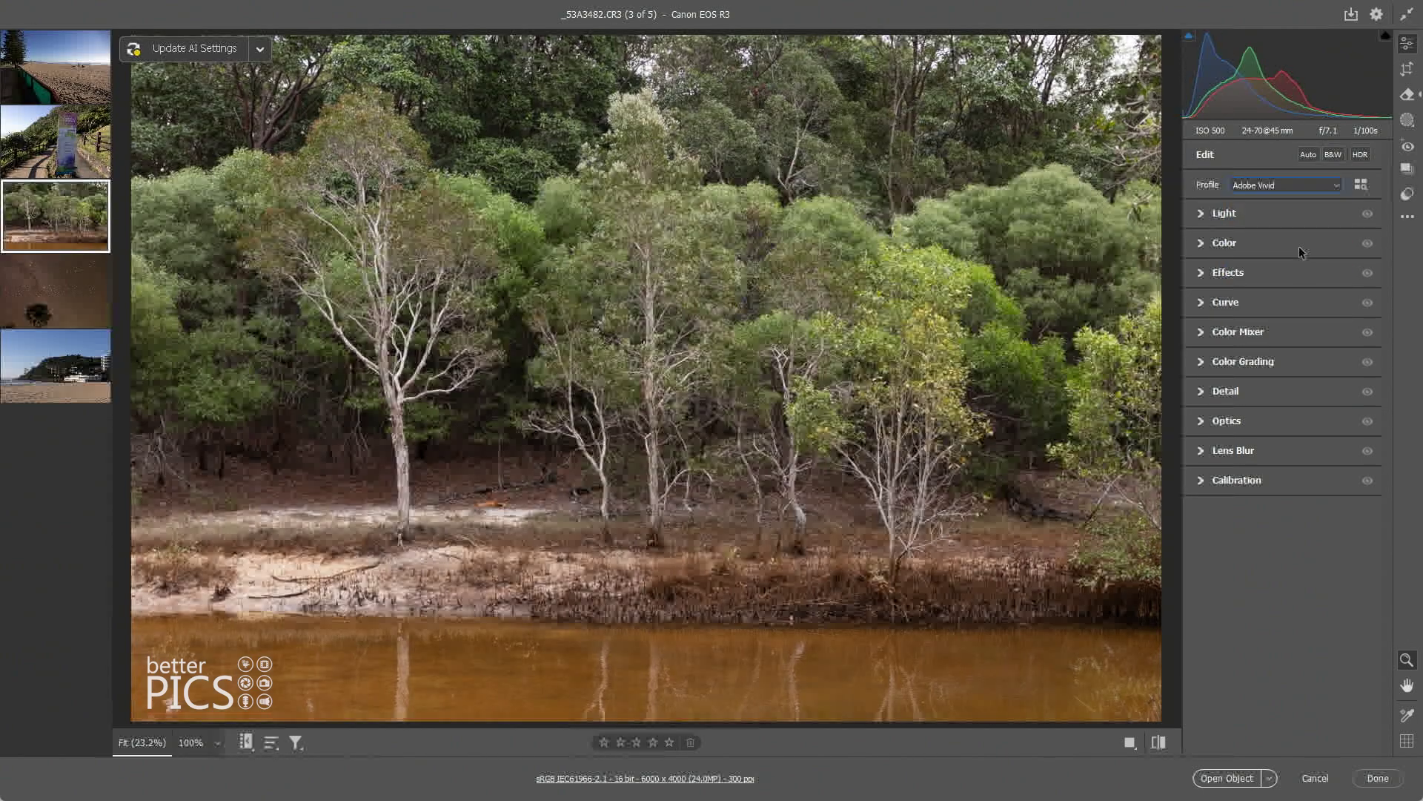
click(1311, 192)
click(1299, 242)
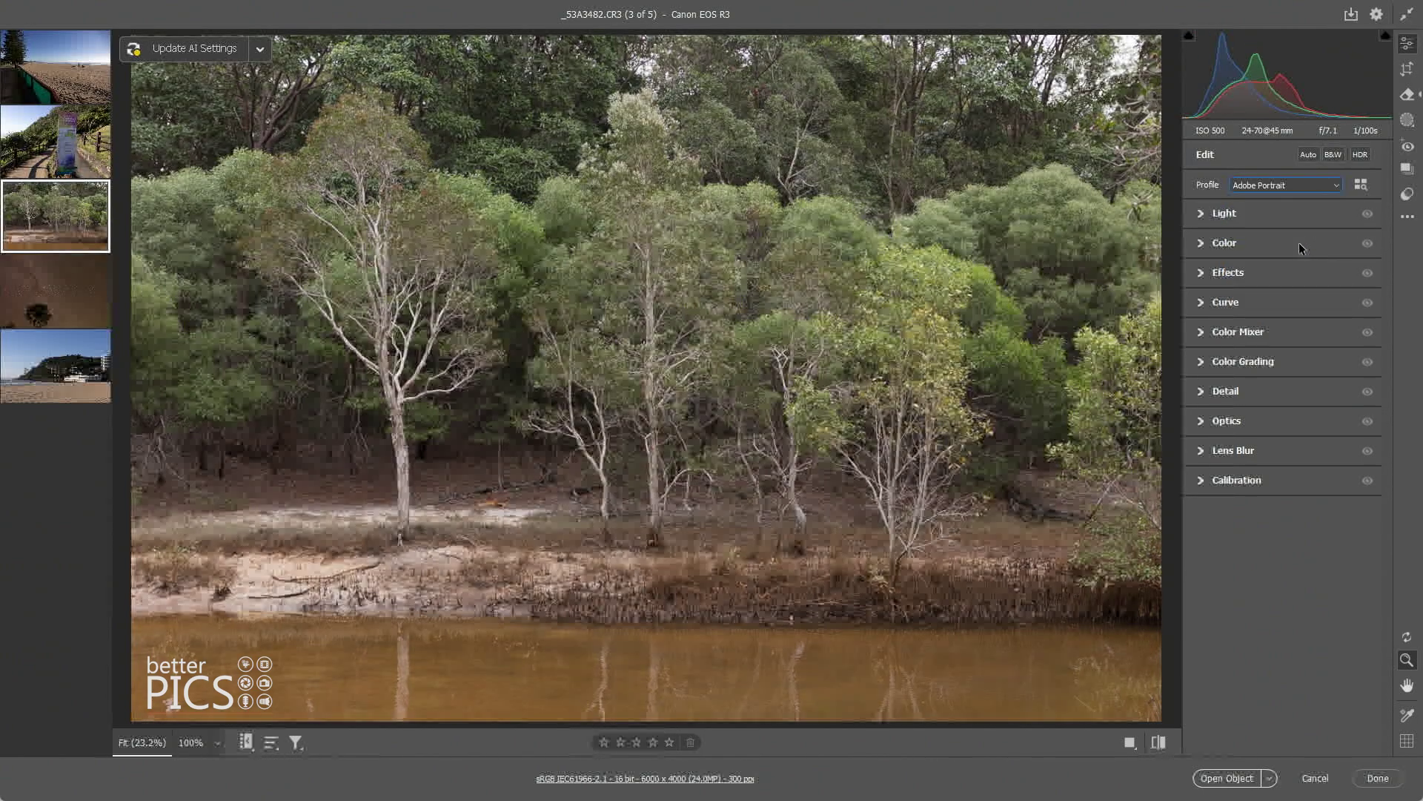
click(1296, 192)
click(1294, 242)
Return to Adobe Color, then bring up the profile list to choose Adobe Adaptive (beta)
click(1304, 194)
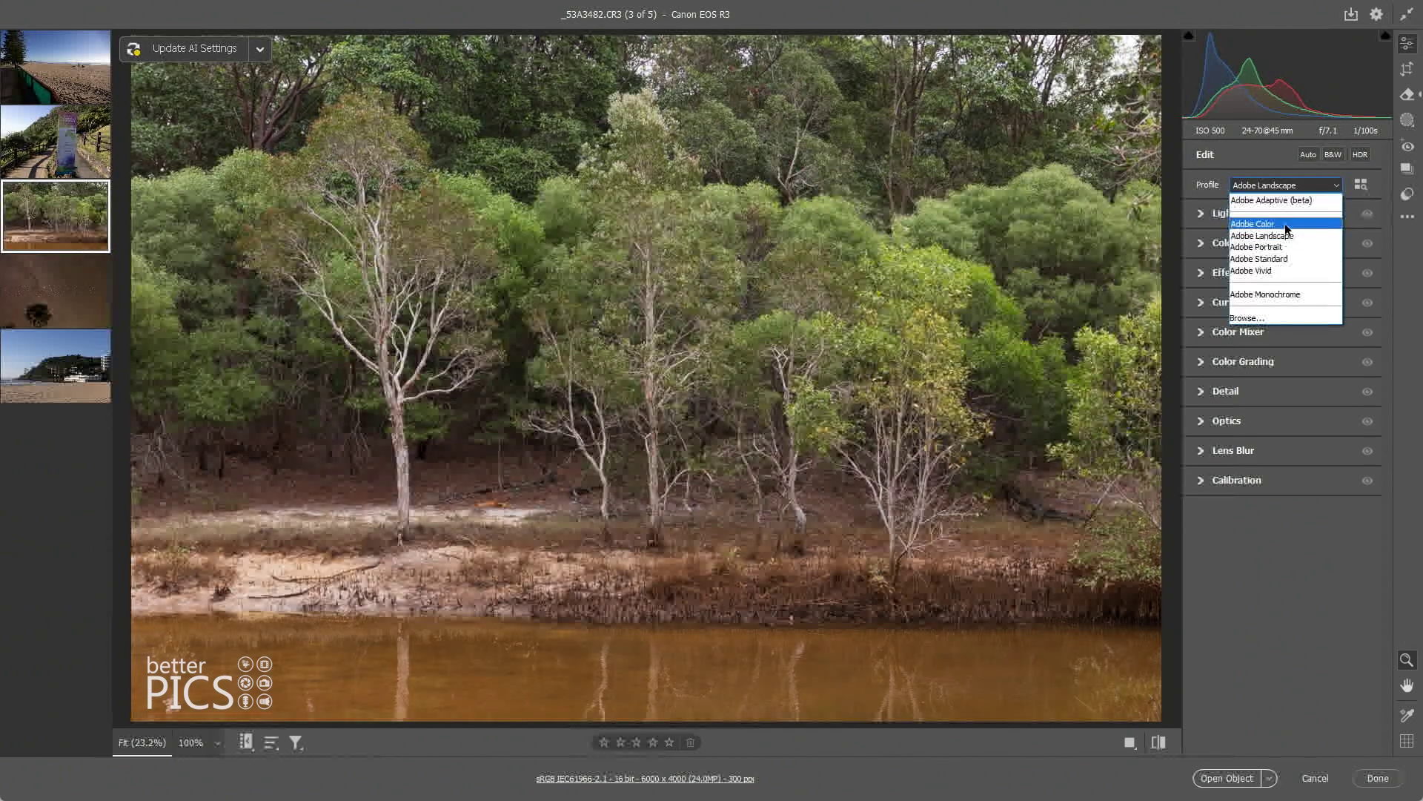
click(1287, 223)
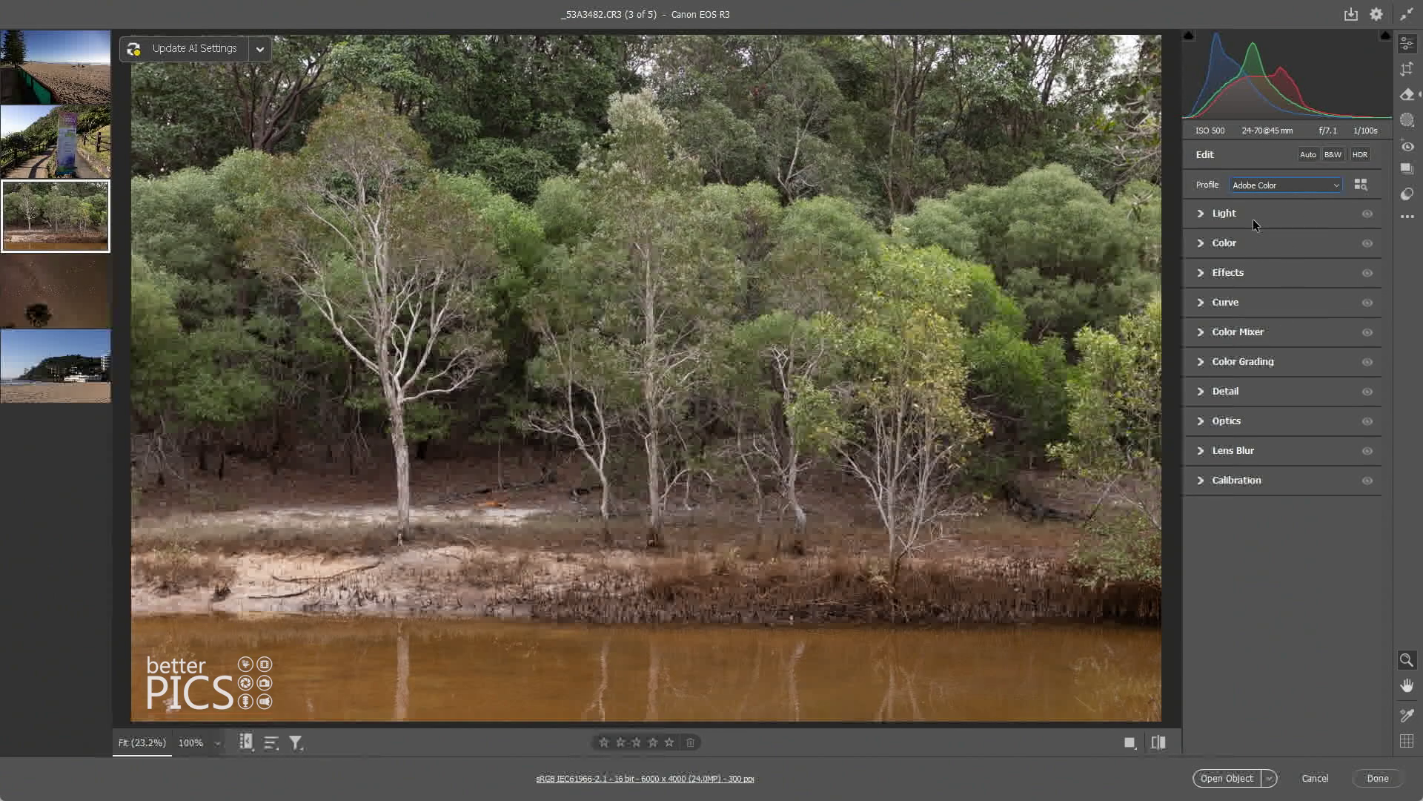
click(1337, 186)
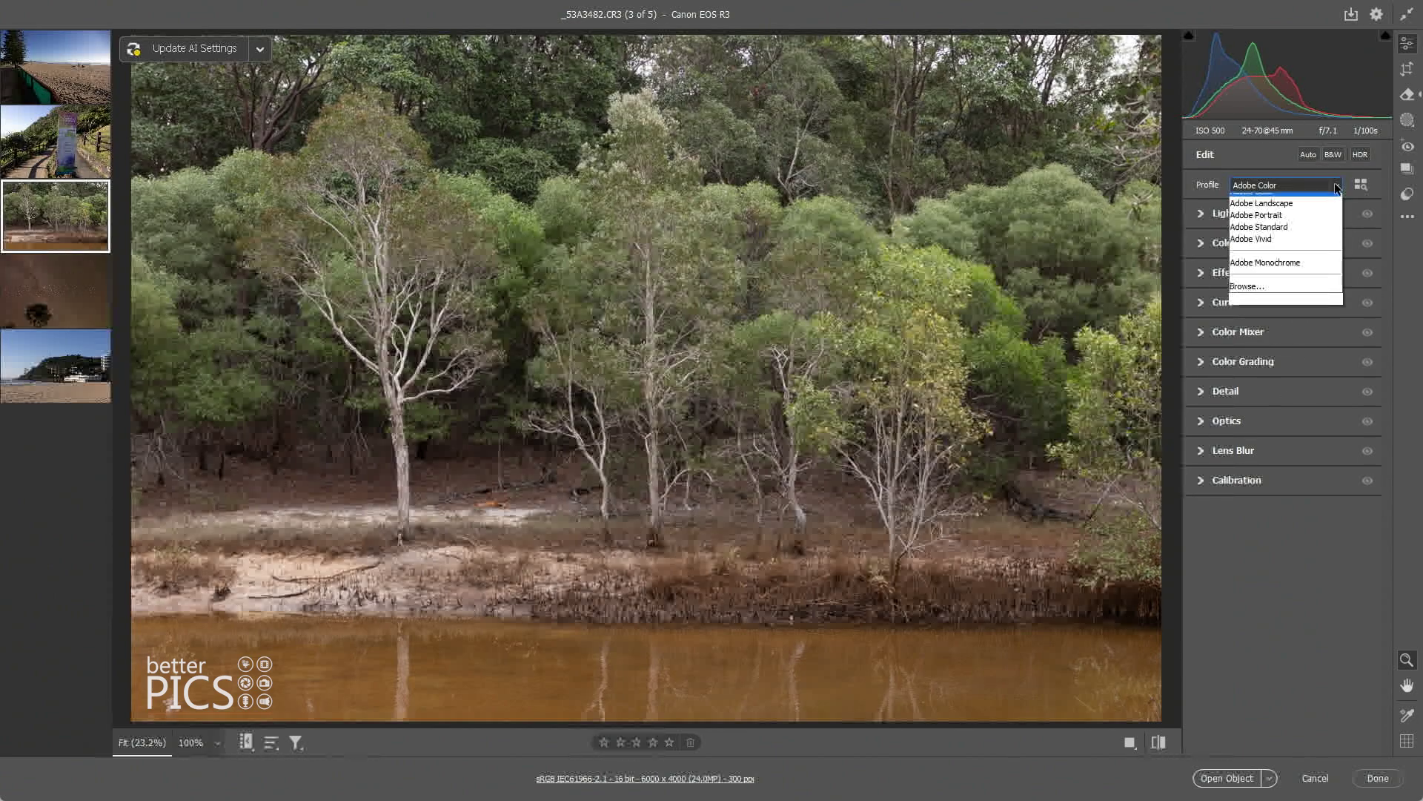
click(1336, 188)
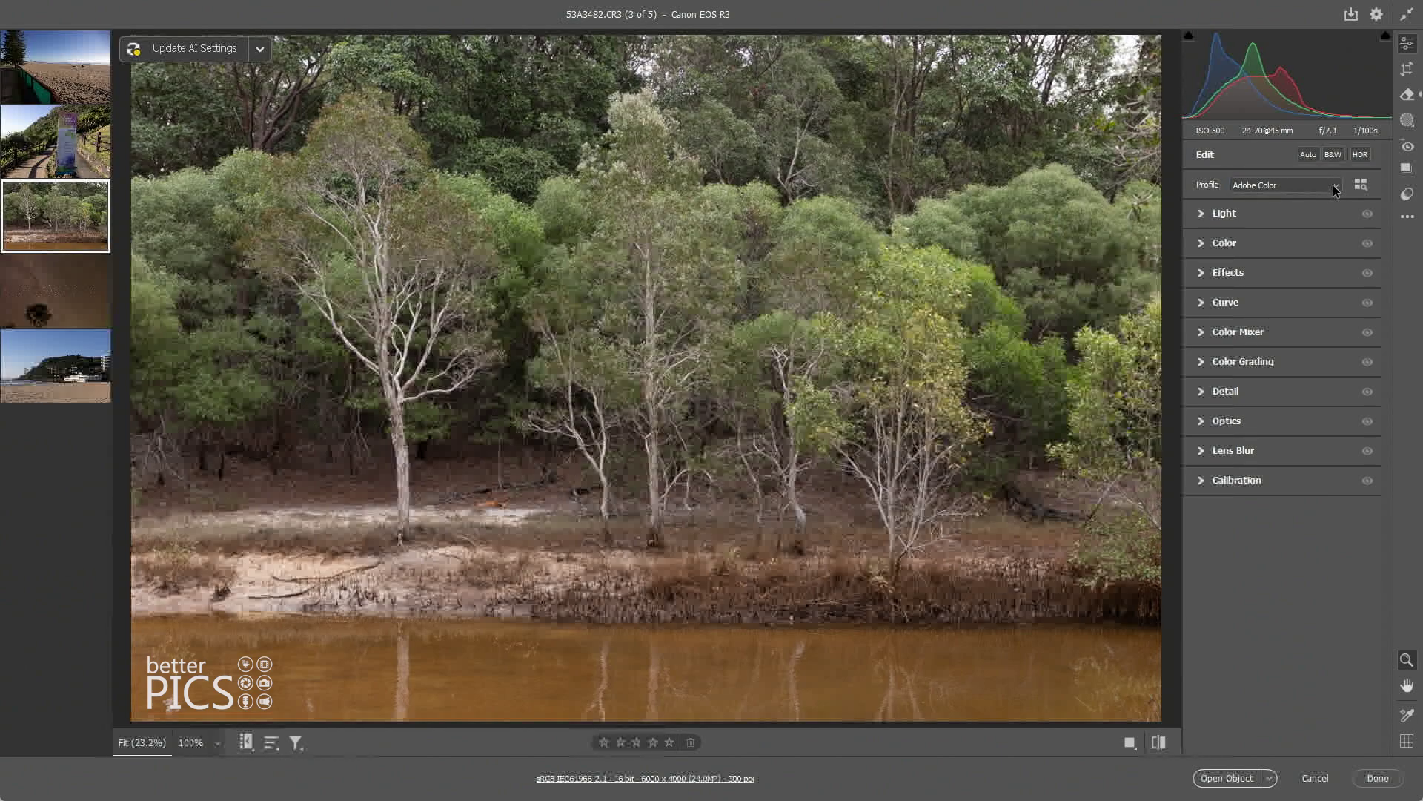
click(1337, 190)
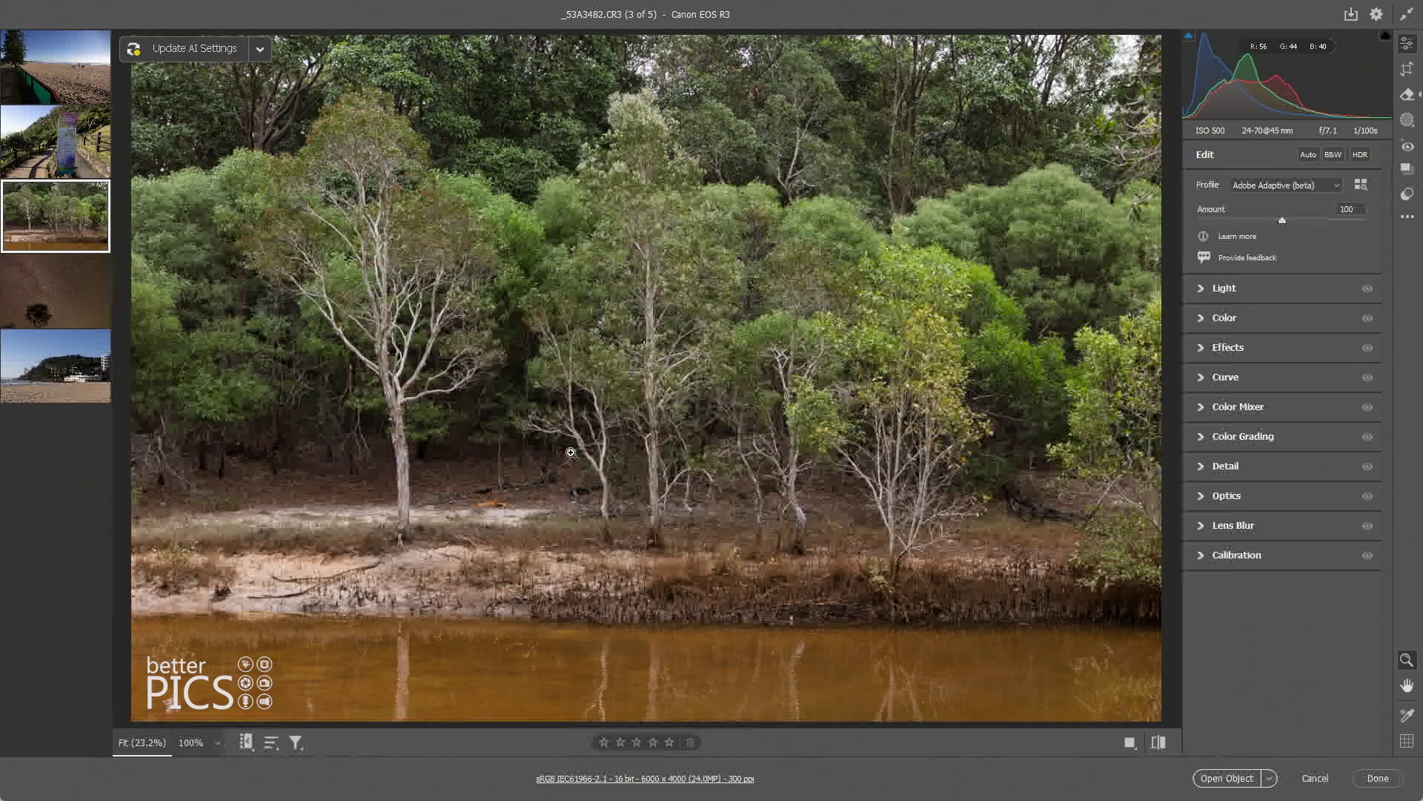
click(1332, 189)
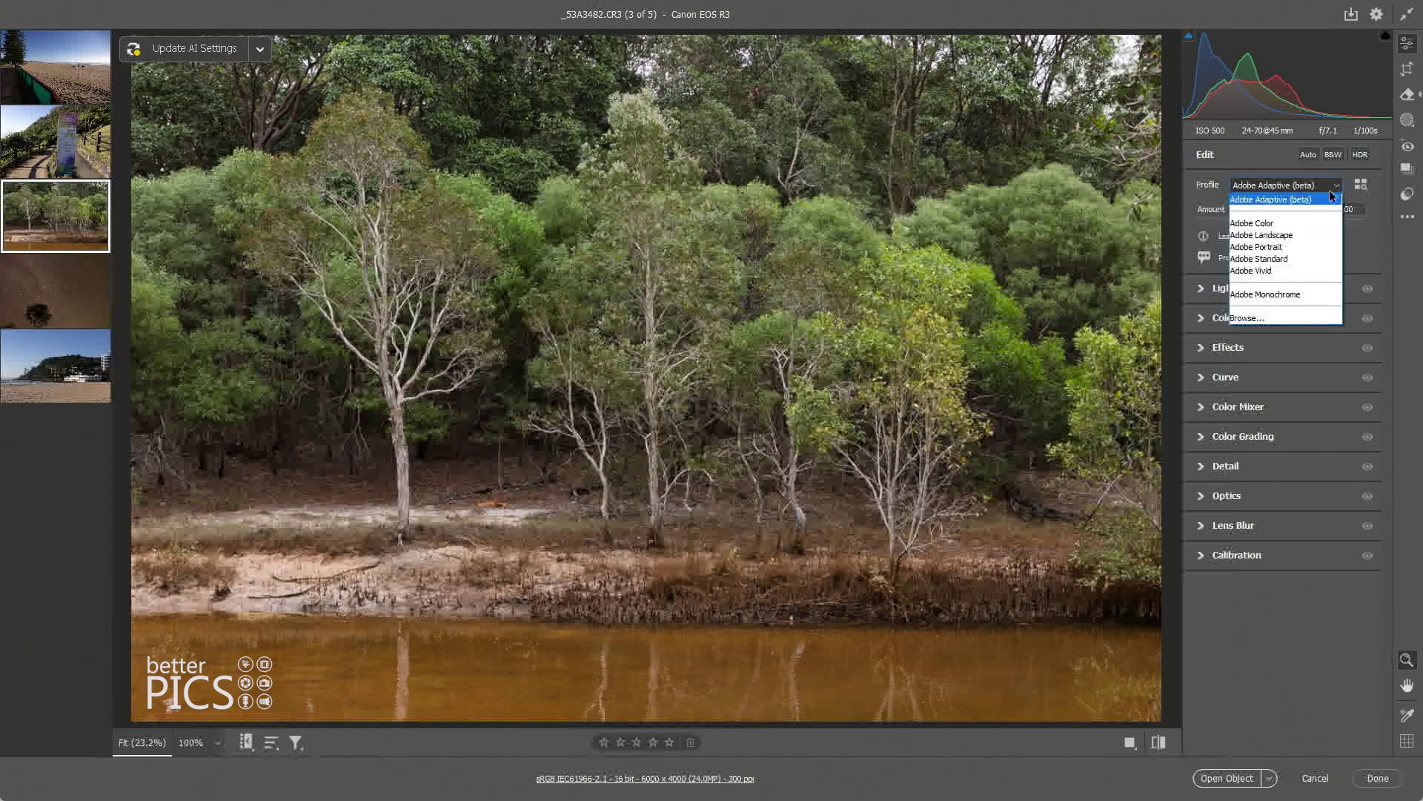
click(1314, 188)
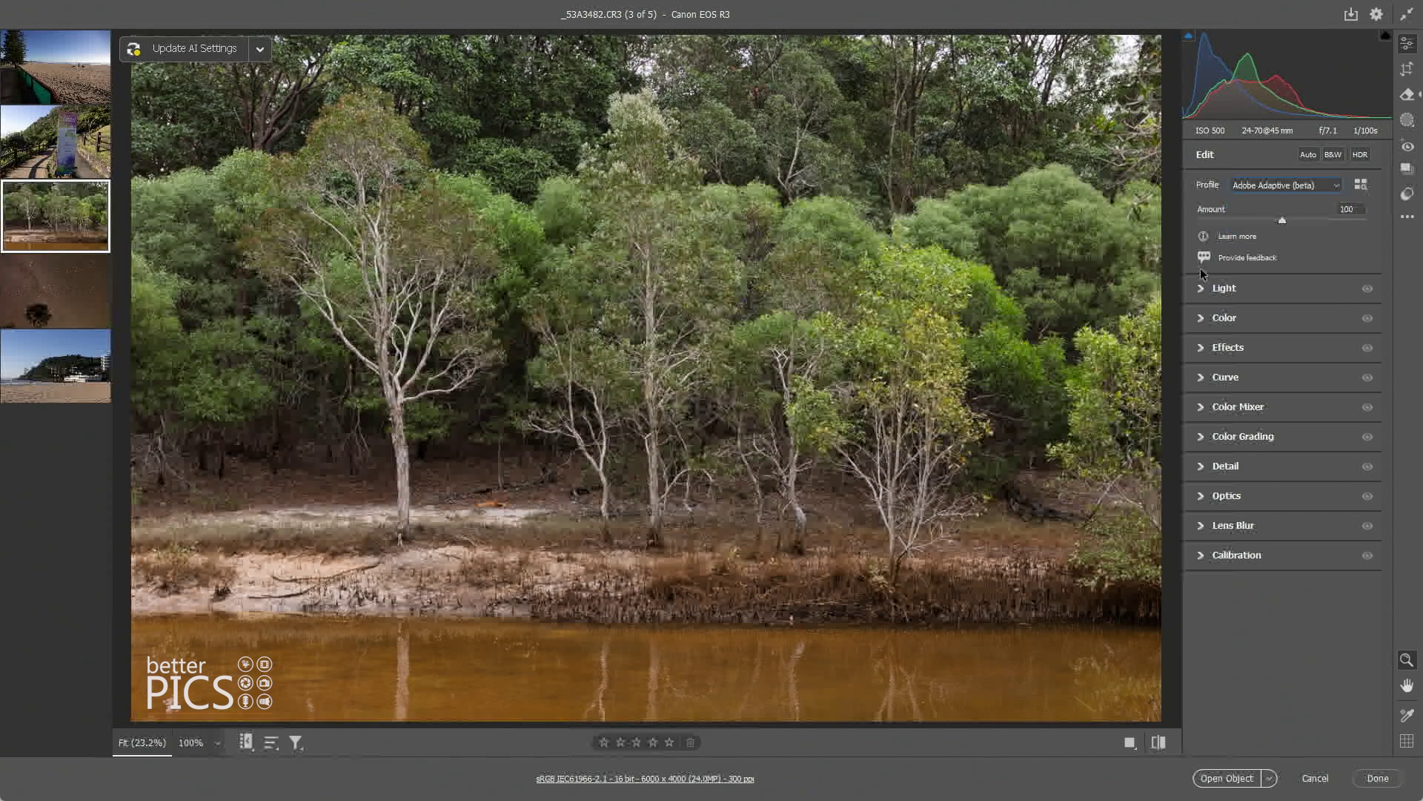
click(1212, 289)
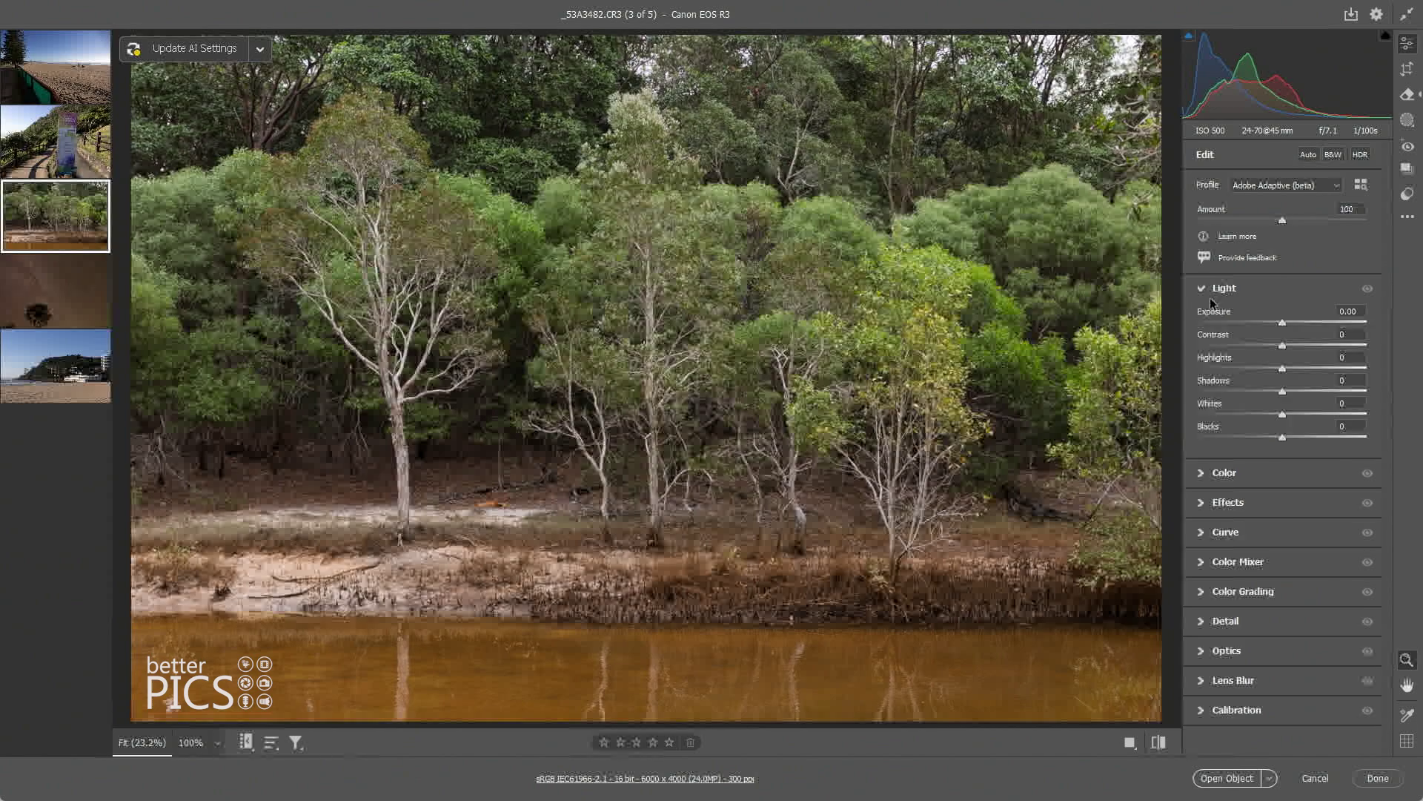
click(1204, 475)
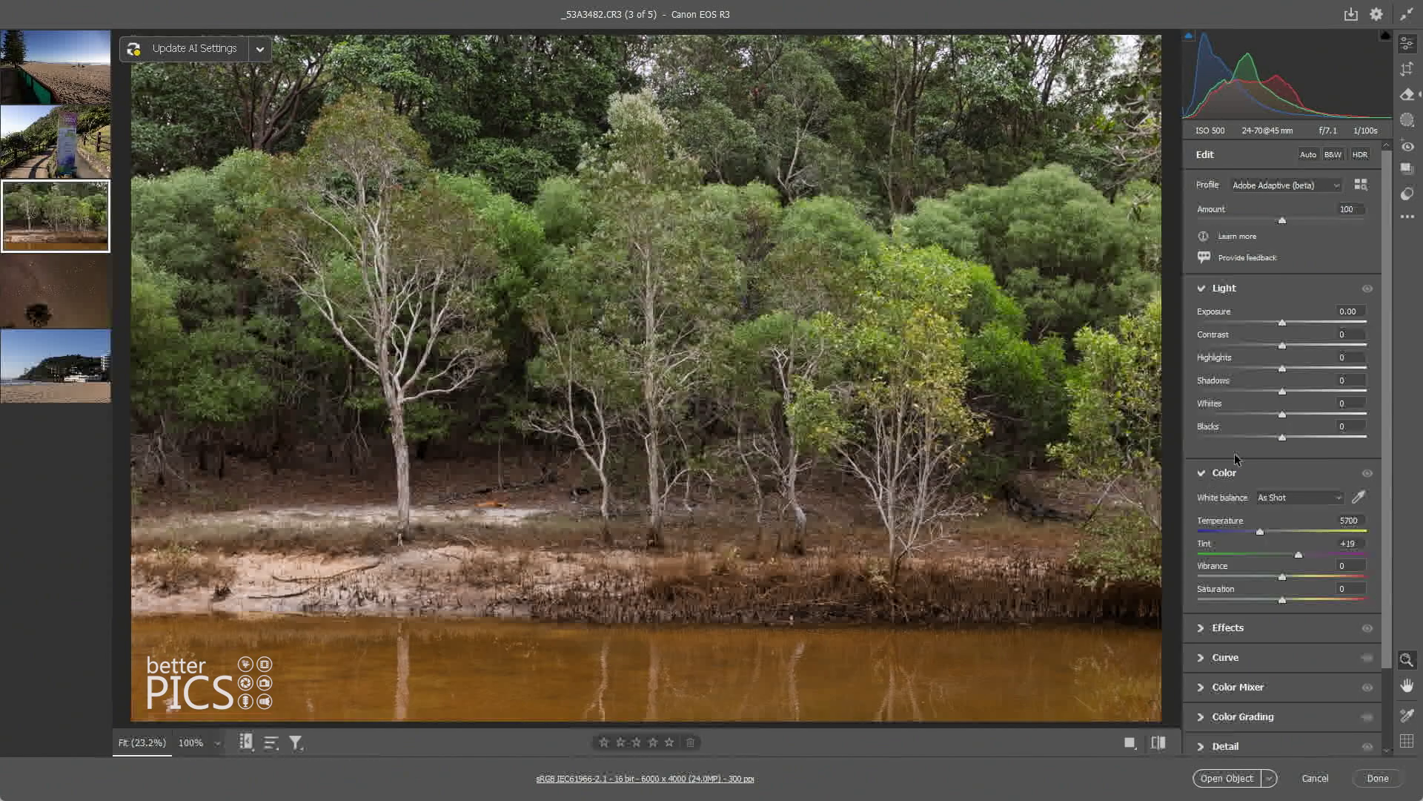
click(1201, 290)
click(1204, 318)
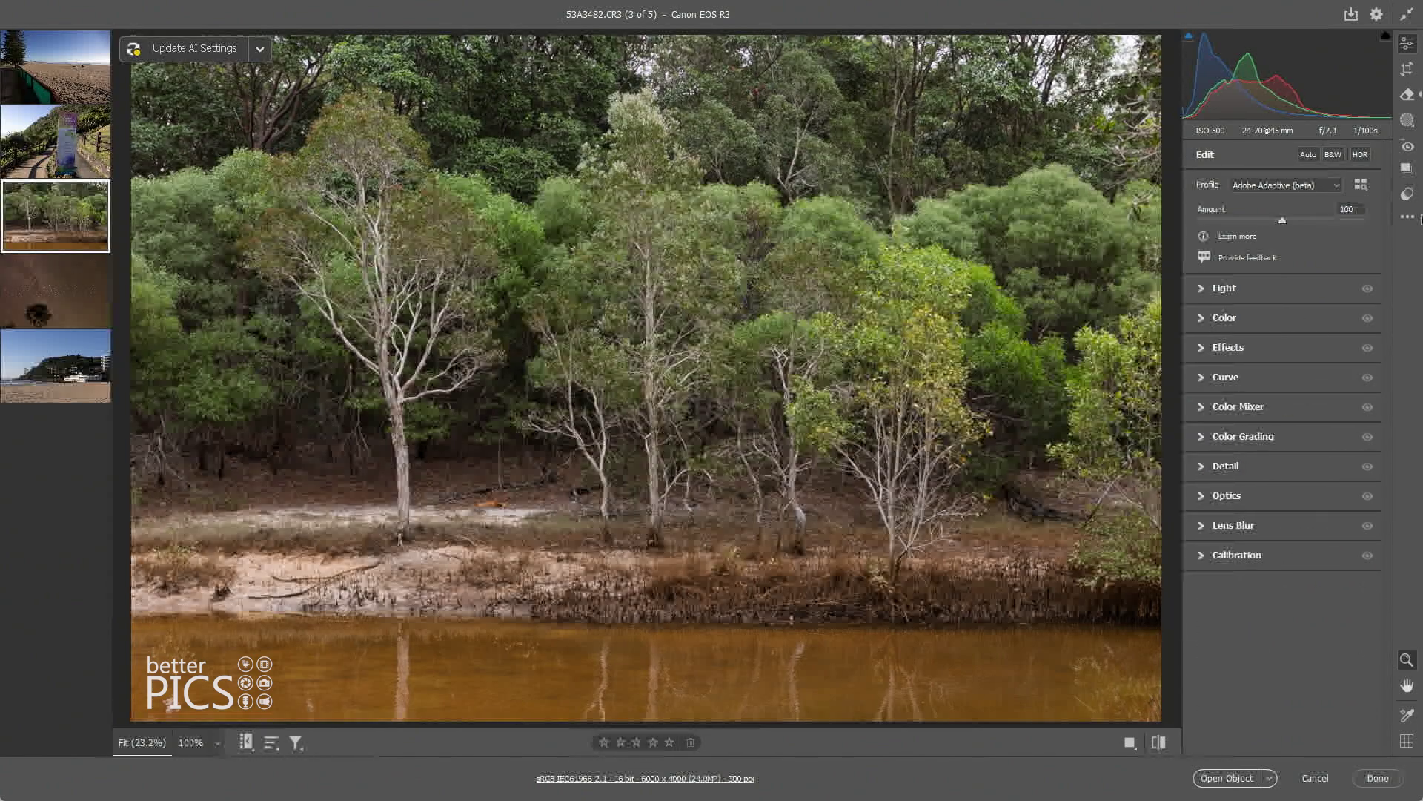
click(1317, 187)
click(1298, 224)
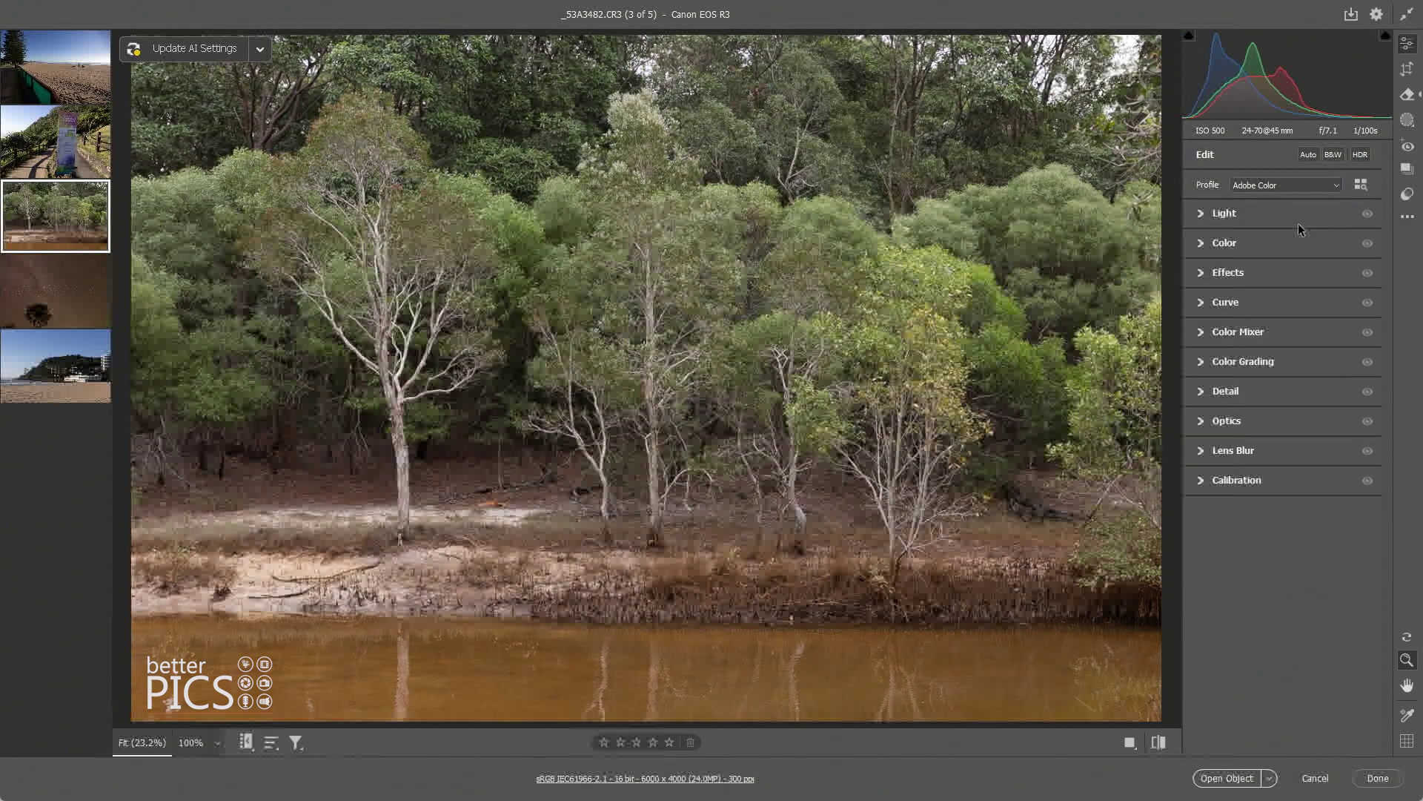
click(1317, 186)
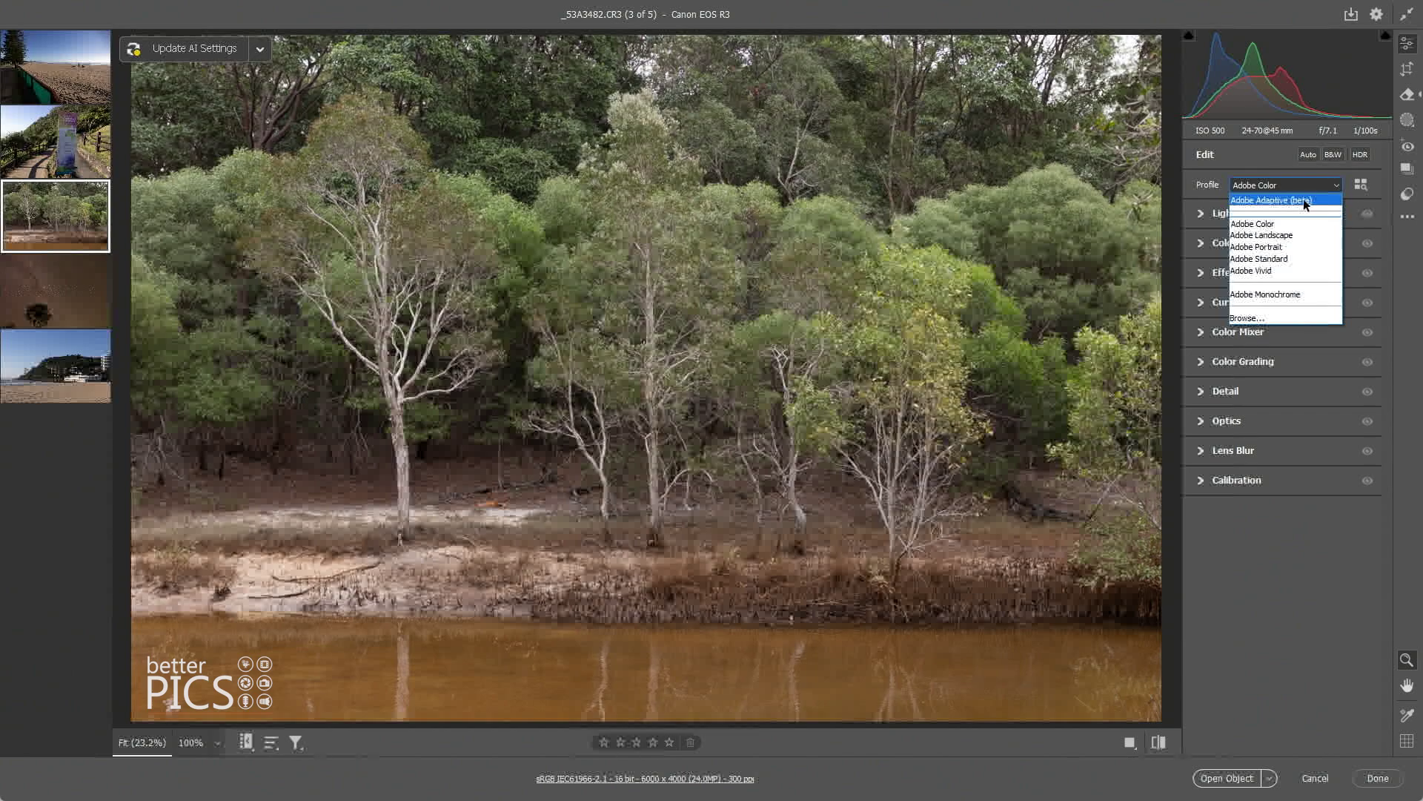
click(1305, 197)
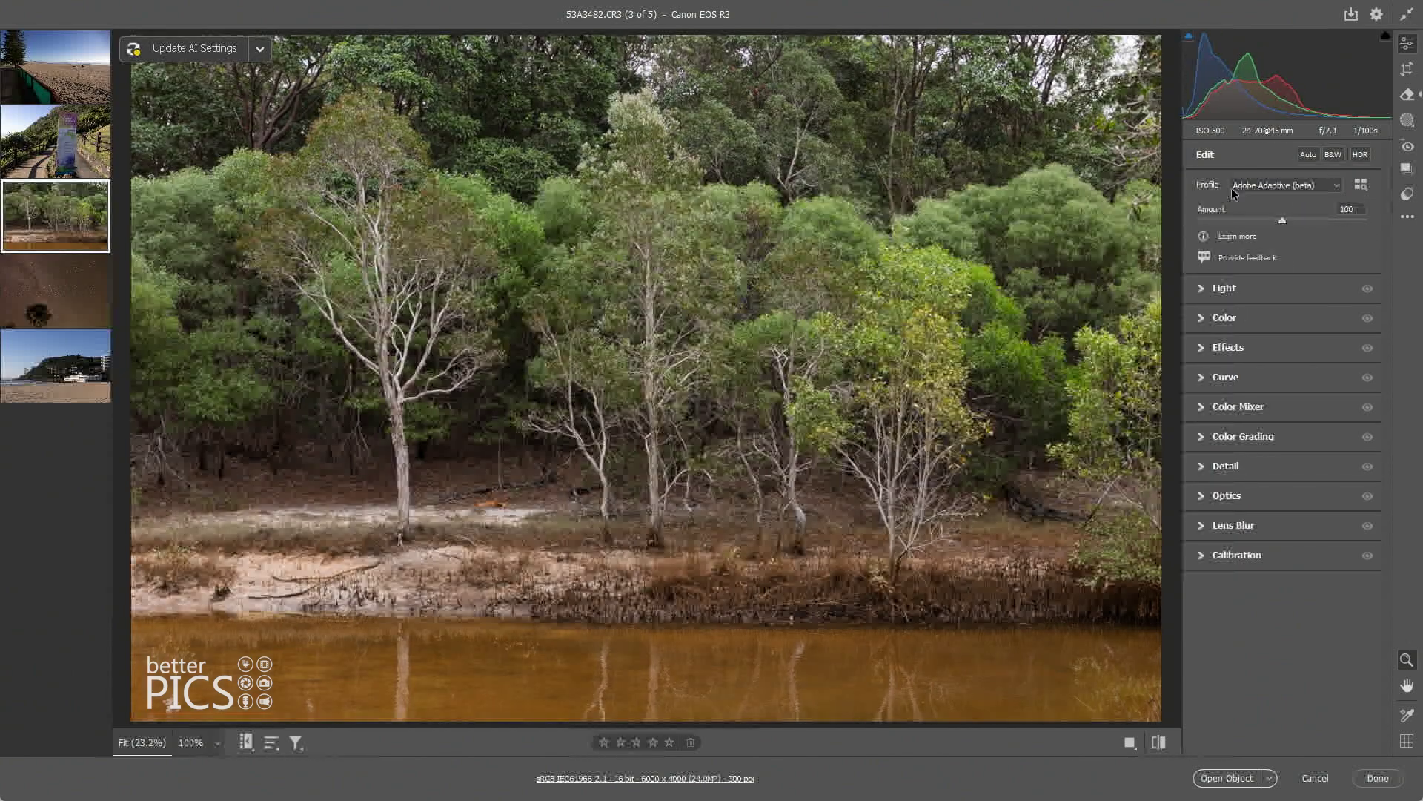